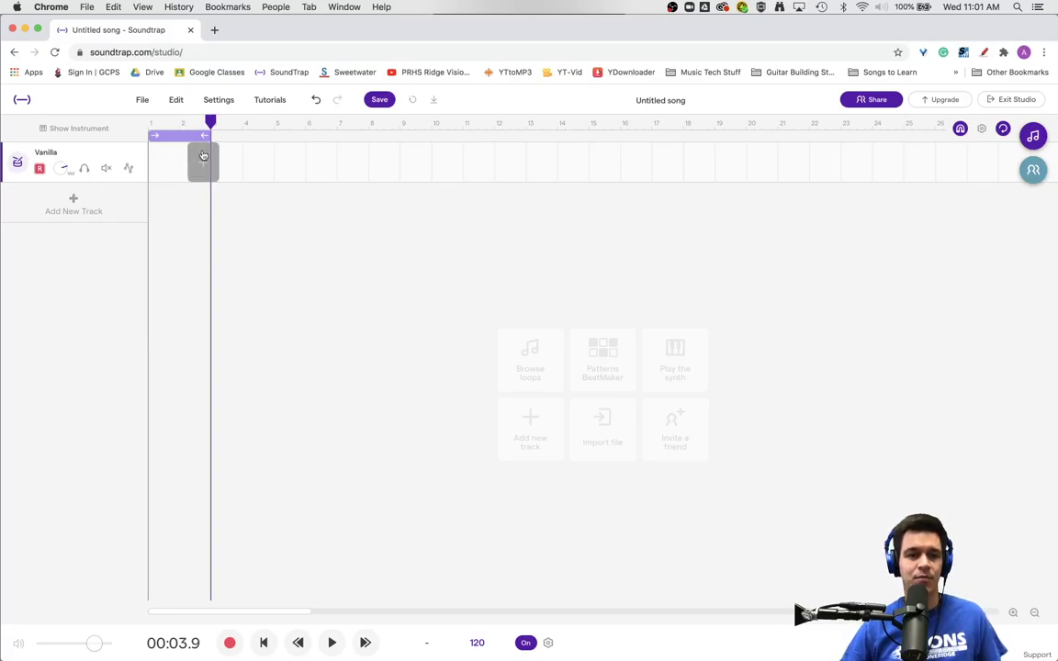
# Shorten the loop range to measure 1 and create an empty one-measure region there on the Vanilla drum track.
pyautogui.moveTo(205, 137); pyautogui.dragTo(178, 138)
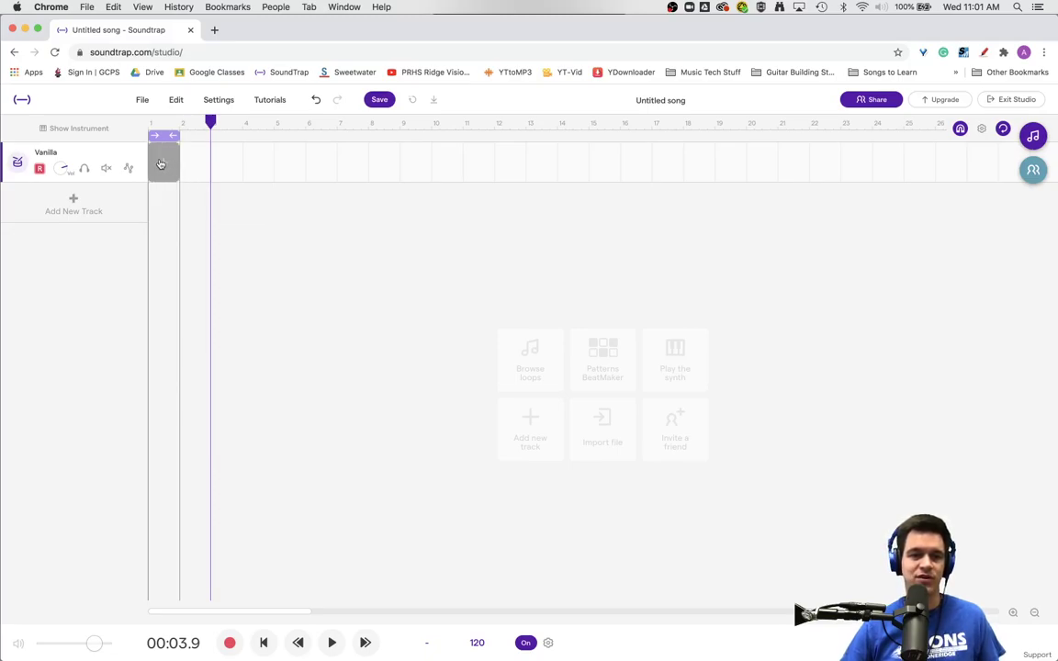
pyautogui.click(161, 163)
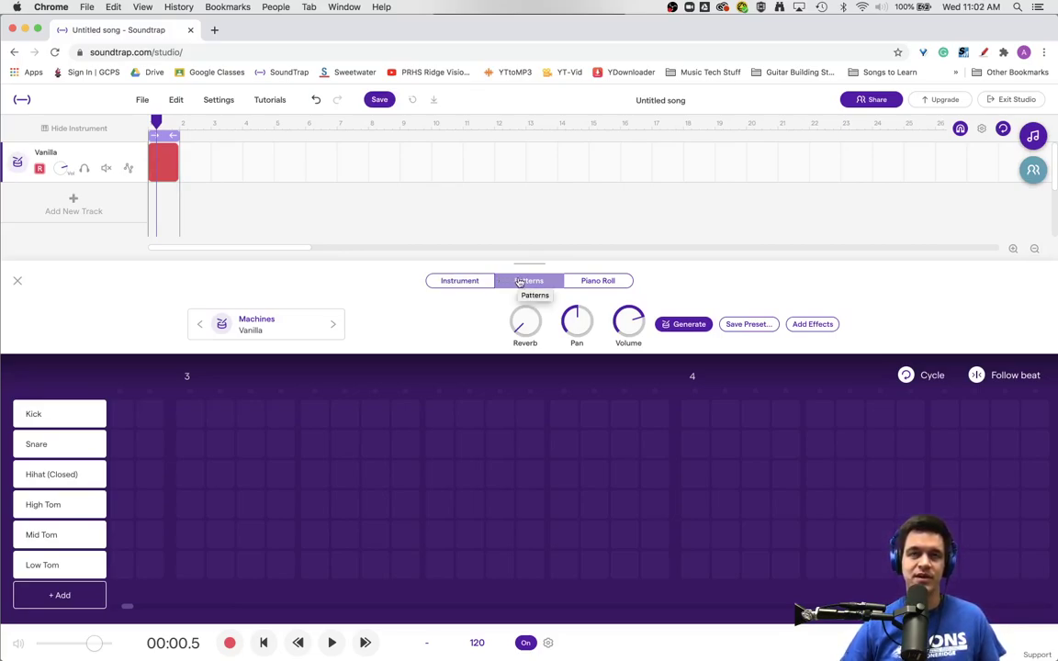
# Open the new Vanilla region in the piano roll, comparing its note grid with the Patterns view.
pyautogui.click(586, 285)
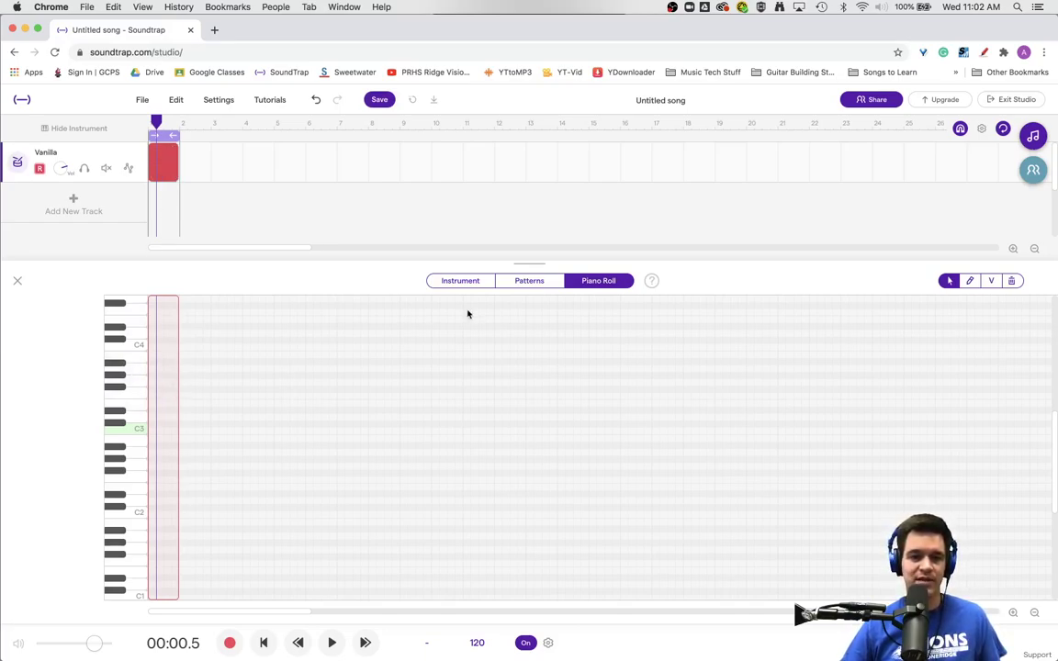
pyautogui.click(1012, 250)
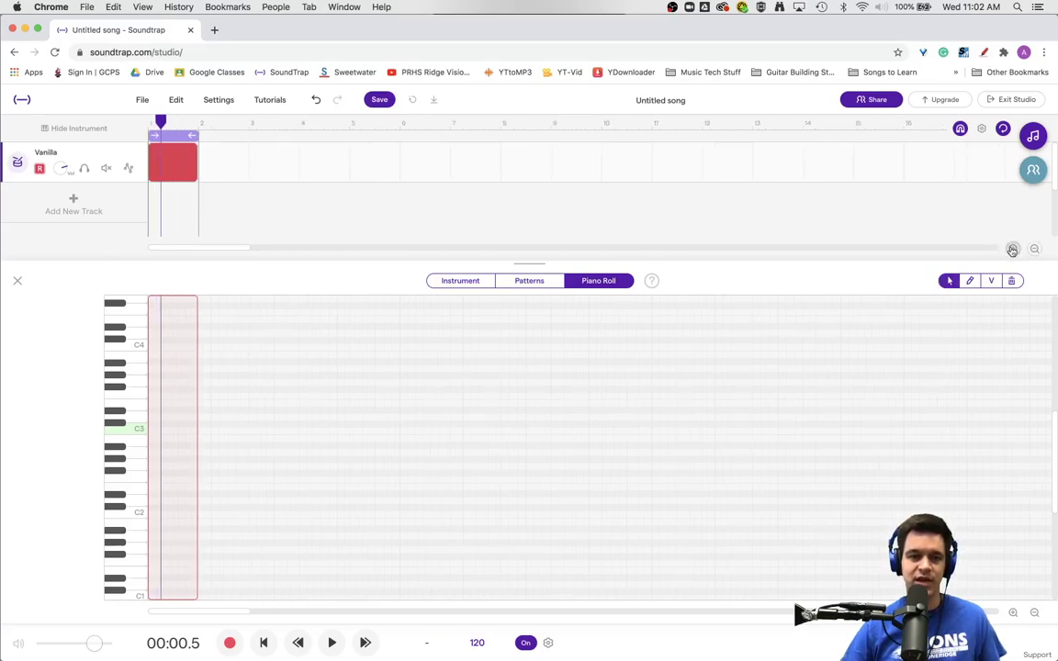
pyautogui.click(1012, 250)
pyautogui.click(1012, 250)
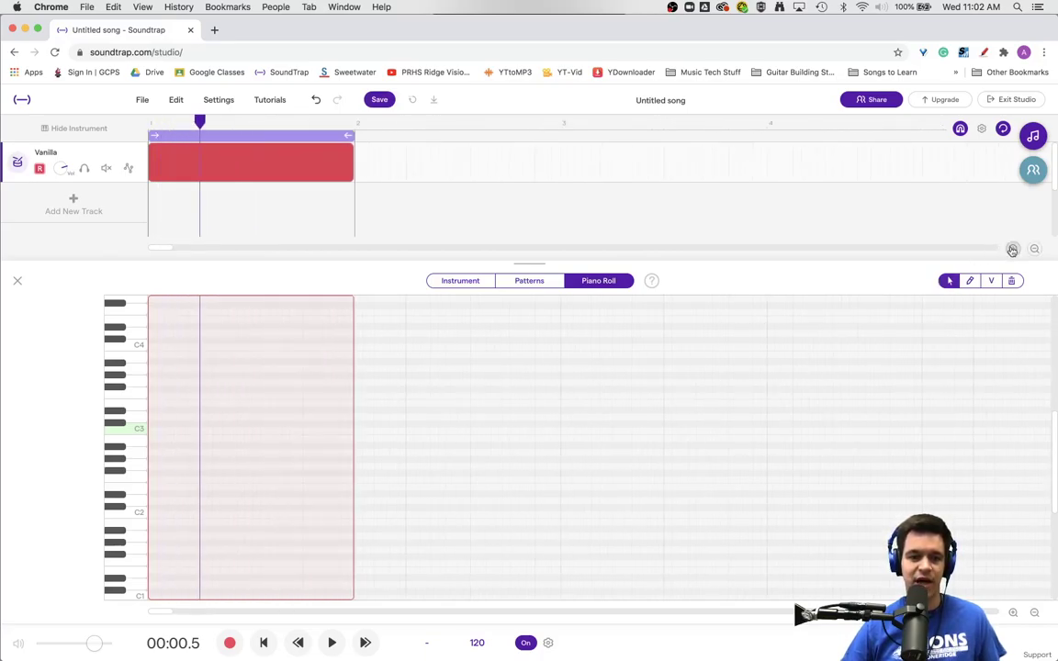
pyautogui.click(1012, 250)
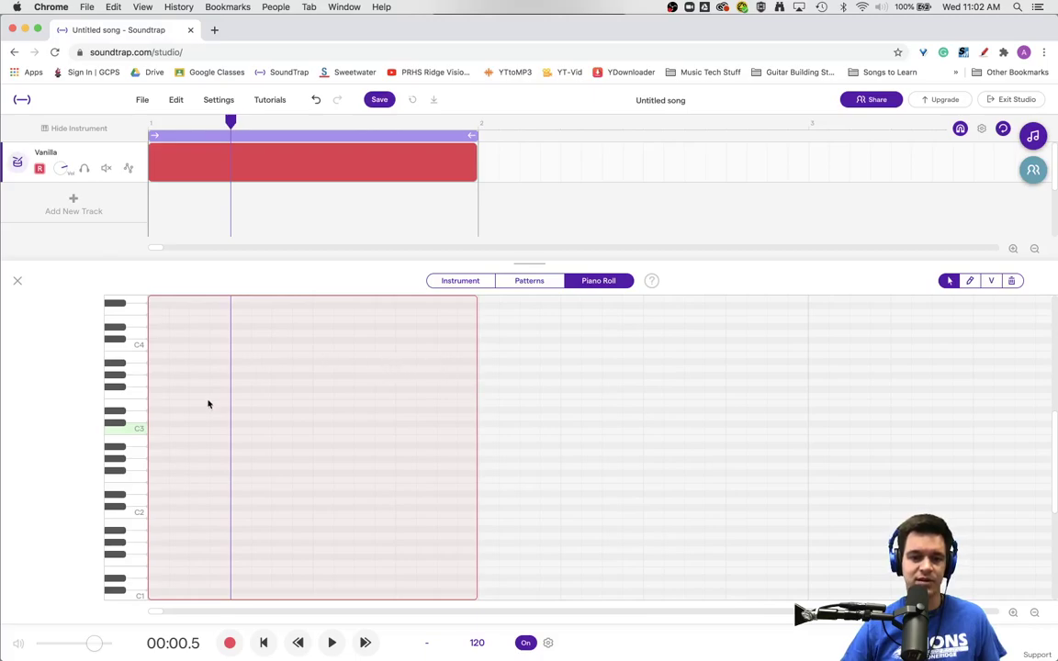
pyautogui.click(527, 282)
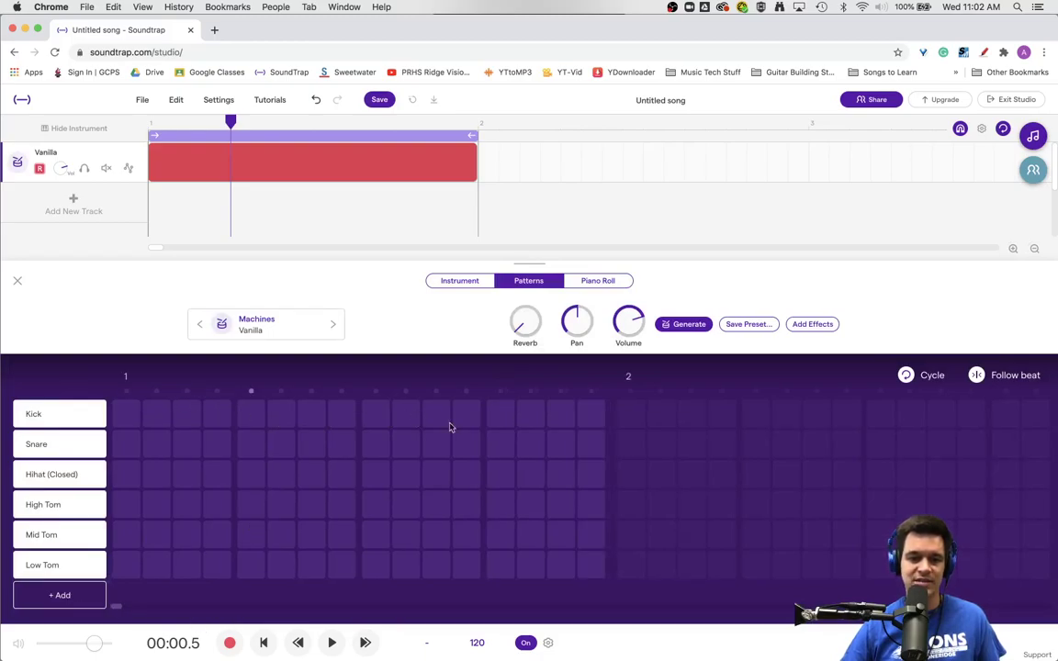
pyautogui.click(598, 283)
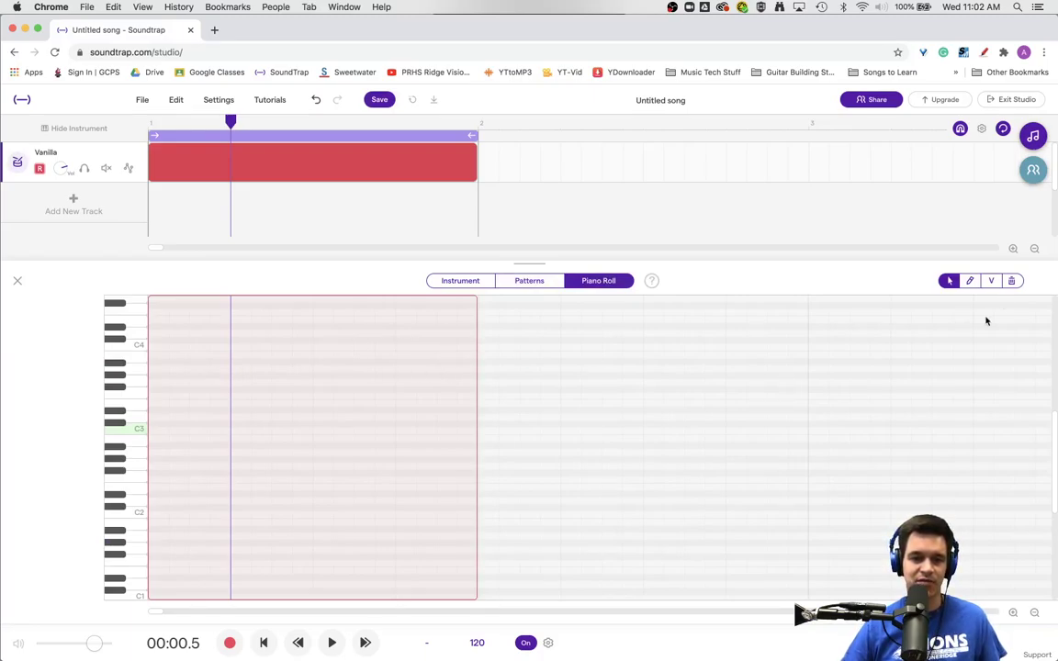
pyautogui.click(1013, 250)
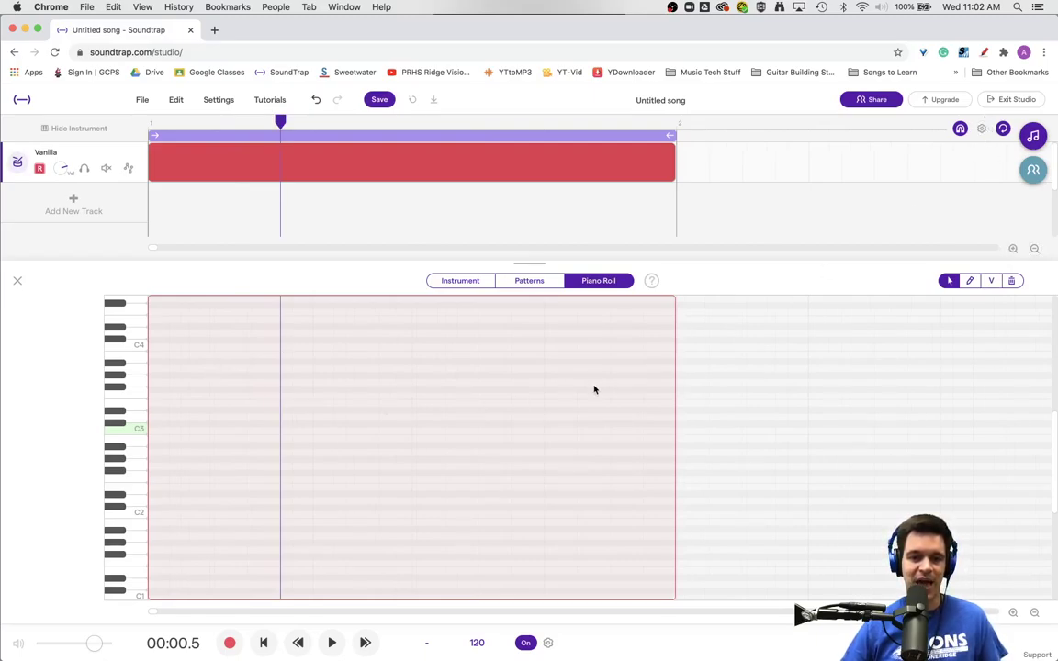
# Try the automatic grid size and return the grid size to 1/16.
pyautogui.click(983, 133)
pyautogui.click(982, 131)
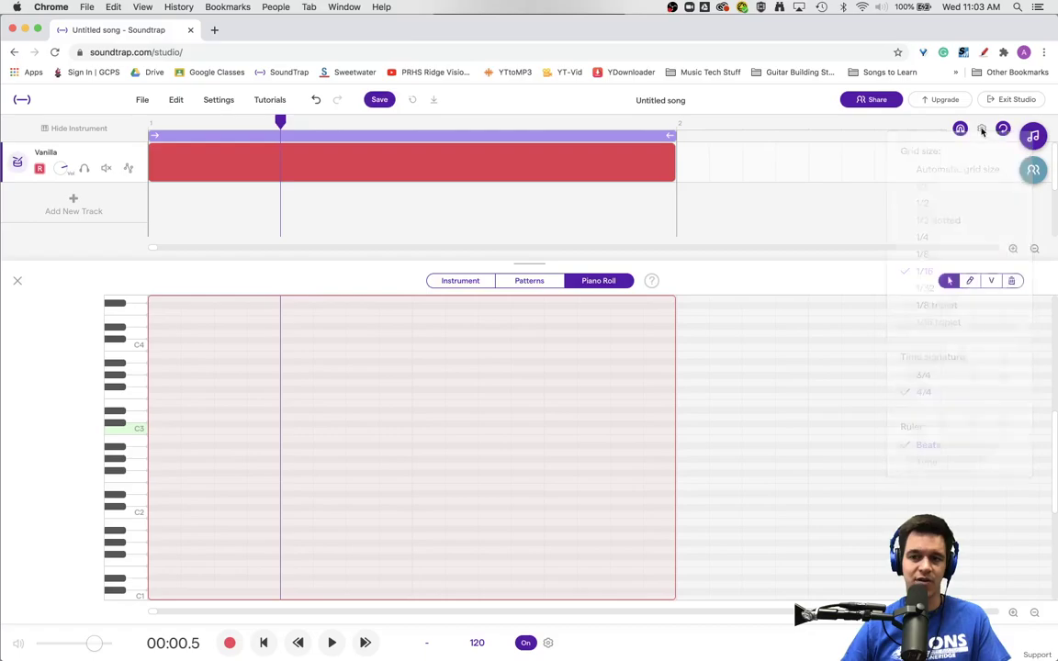
pyautogui.click(982, 131)
pyautogui.click(966, 169)
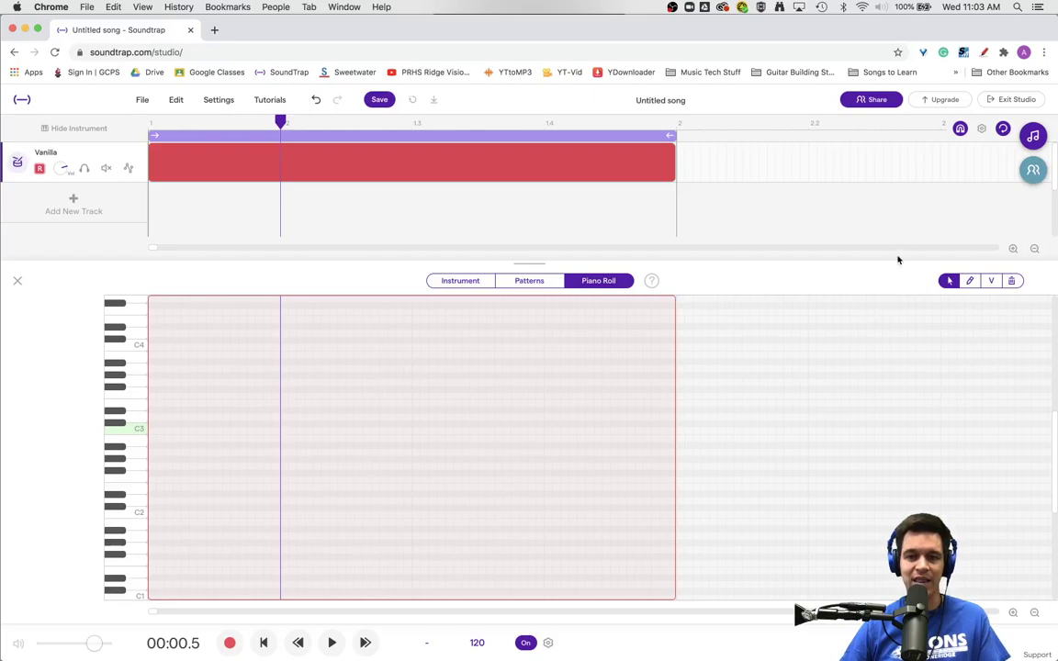
pyautogui.click(980, 129)
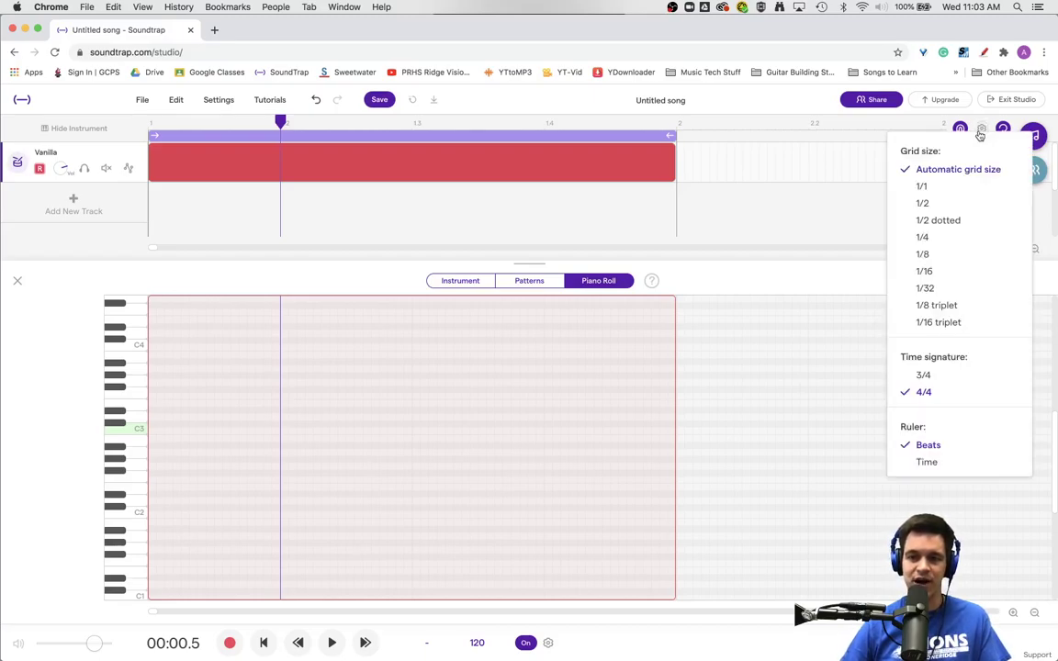
pyautogui.click(941, 272)
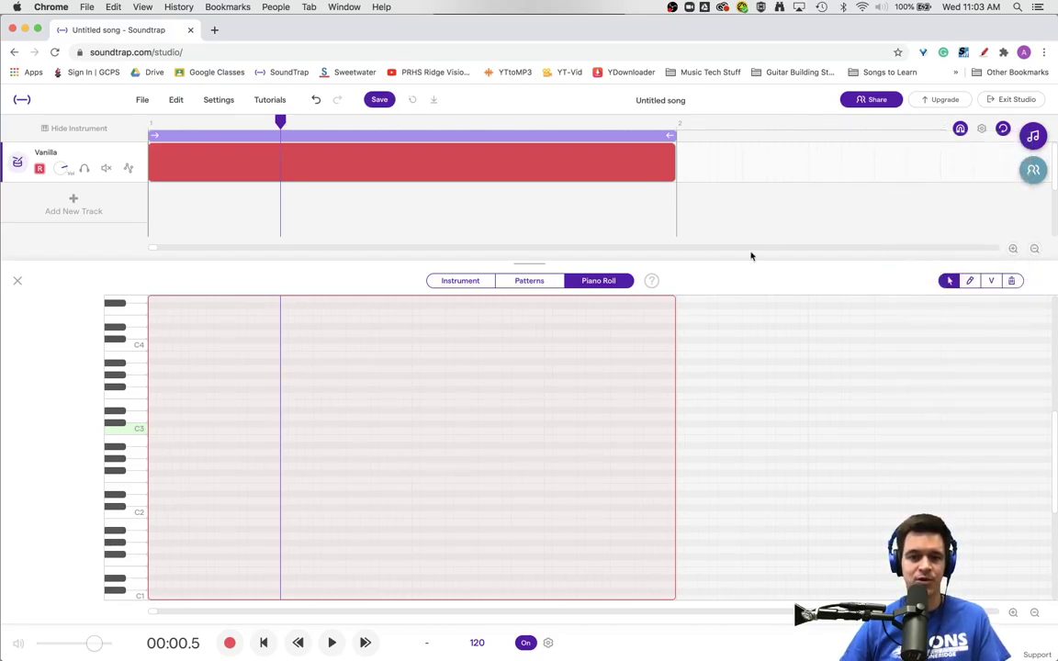
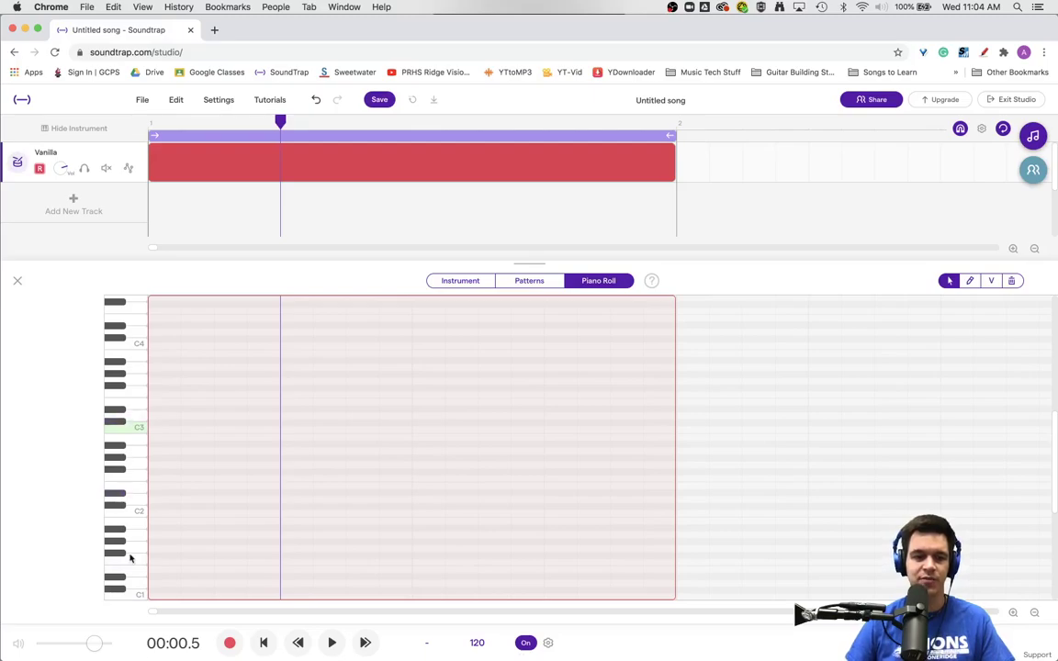
# Audition drum sounds on the piano roll keys from C1 upward and lower the master volume to about half.
pyautogui.click(136, 598)
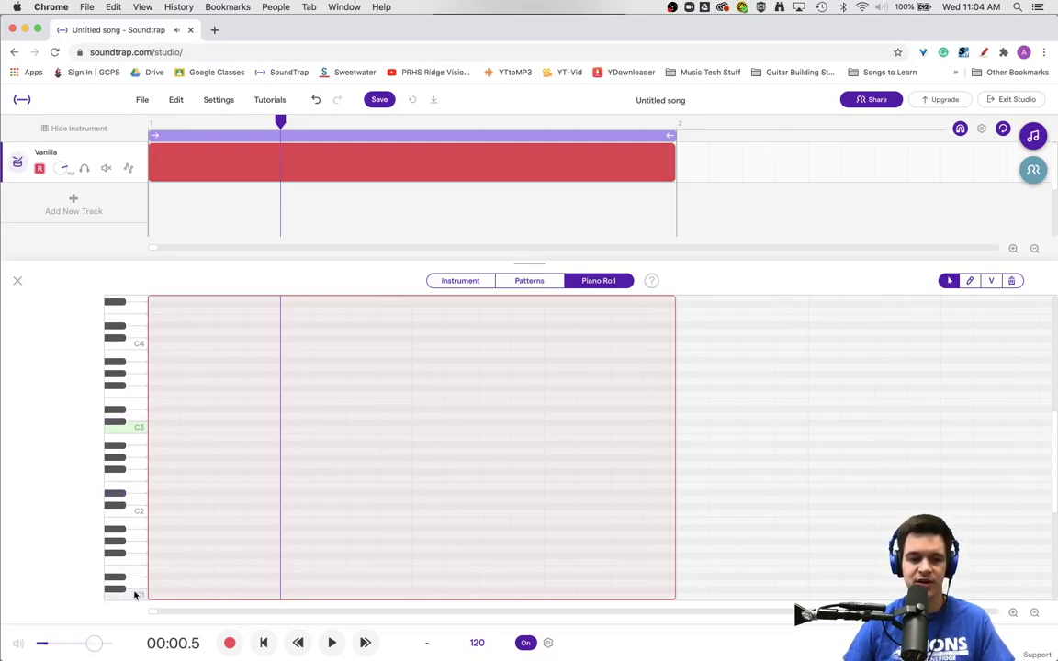
pyautogui.click(136, 588)
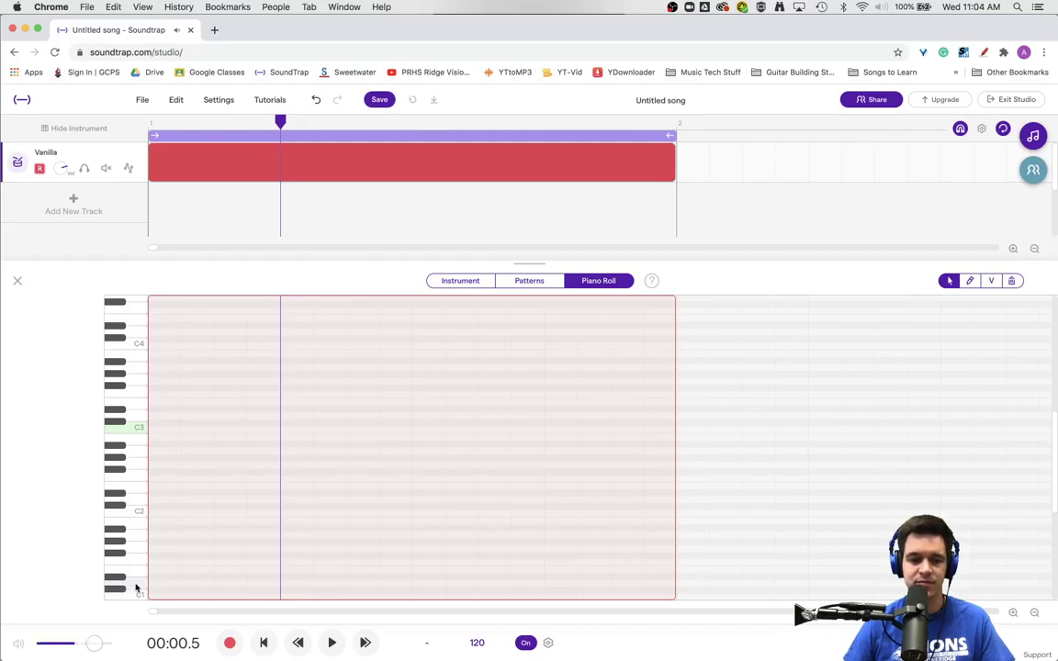
pyautogui.click(85, 646)
pyautogui.moveTo(85, 650); pyautogui.dragTo(66, 650)
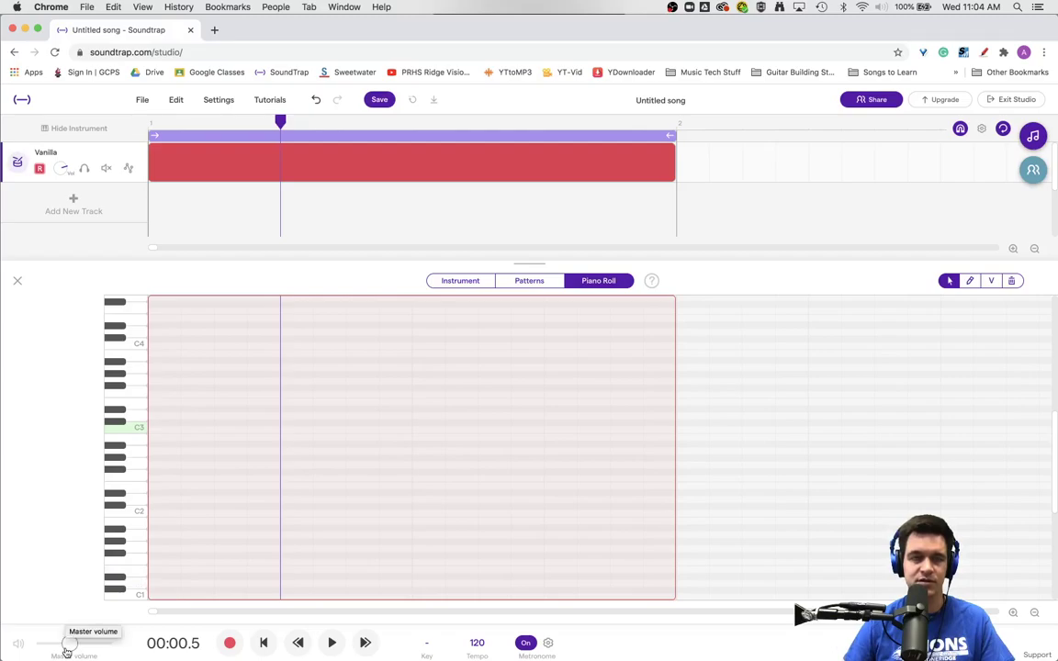
pyautogui.click(119, 589)
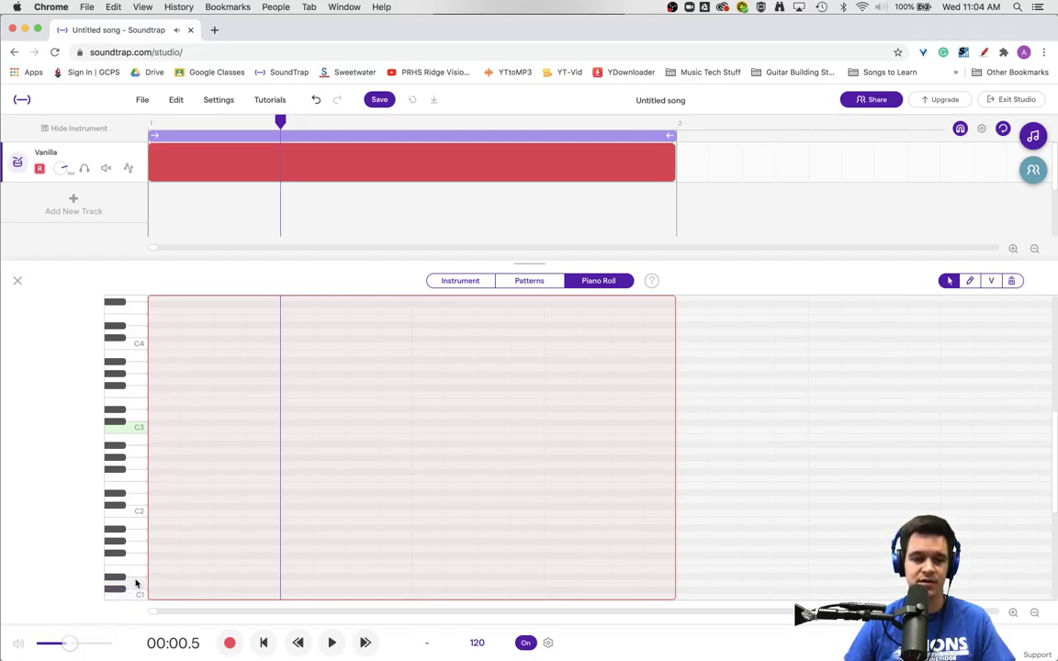
pyautogui.moveTo(70, 642); pyautogui.dragTo(82, 645)
pyautogui.click(120, 554)
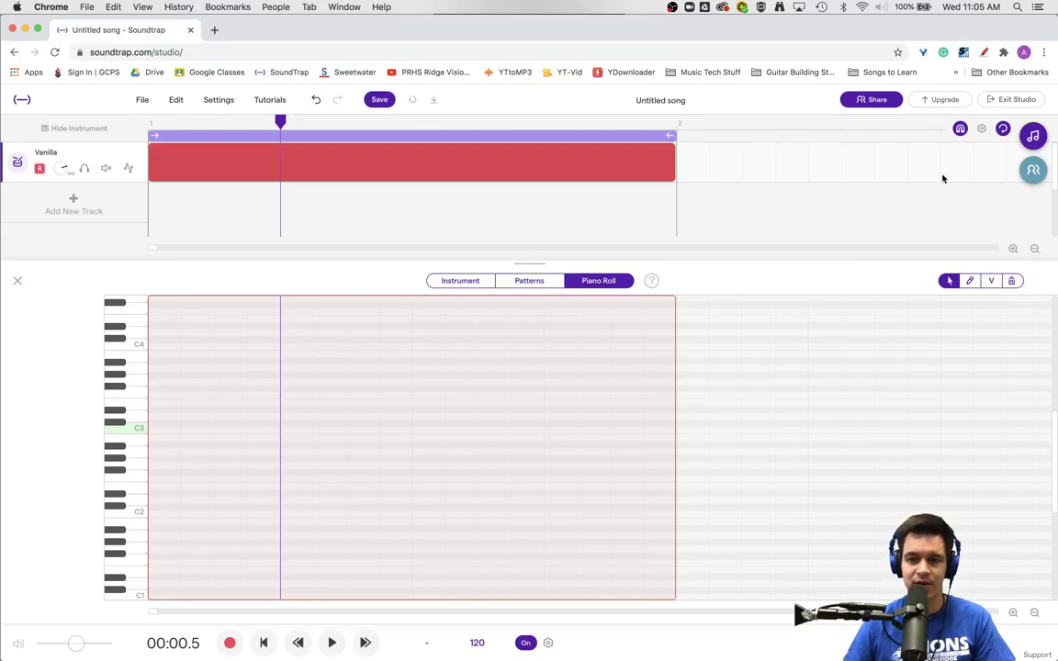
# Toggle snapping to the grid off and back on, and review the grid size options.
pyautogui.click(959, 130)
pyautogui.click(959, 131)
pyautogui.click(959, 130)
pyautogui.click(960, 131)
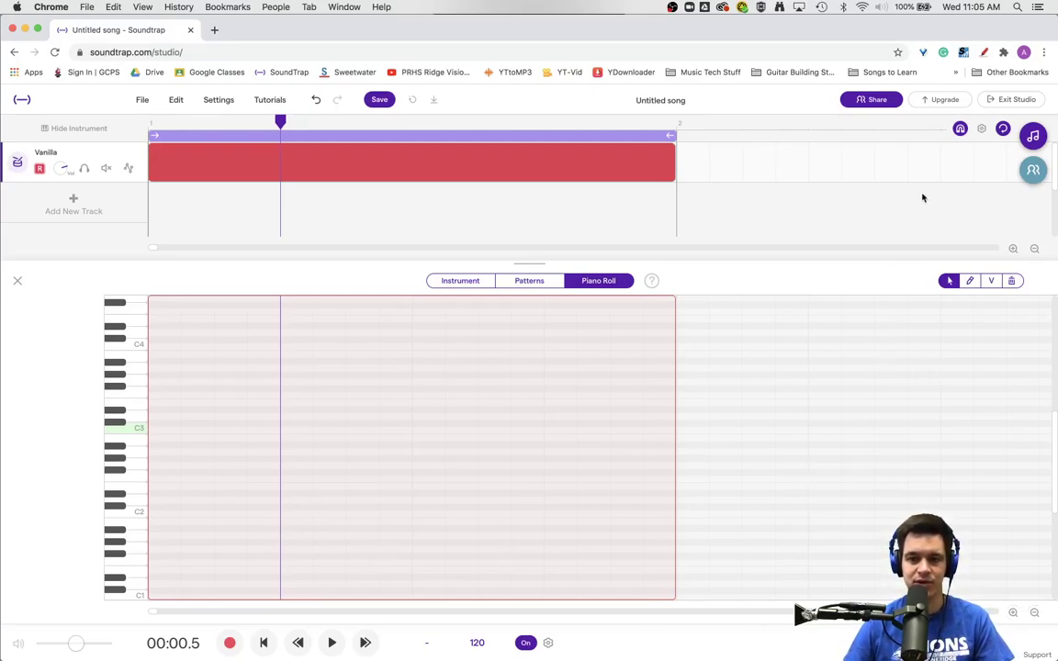
pyautogui.click(981, 130)
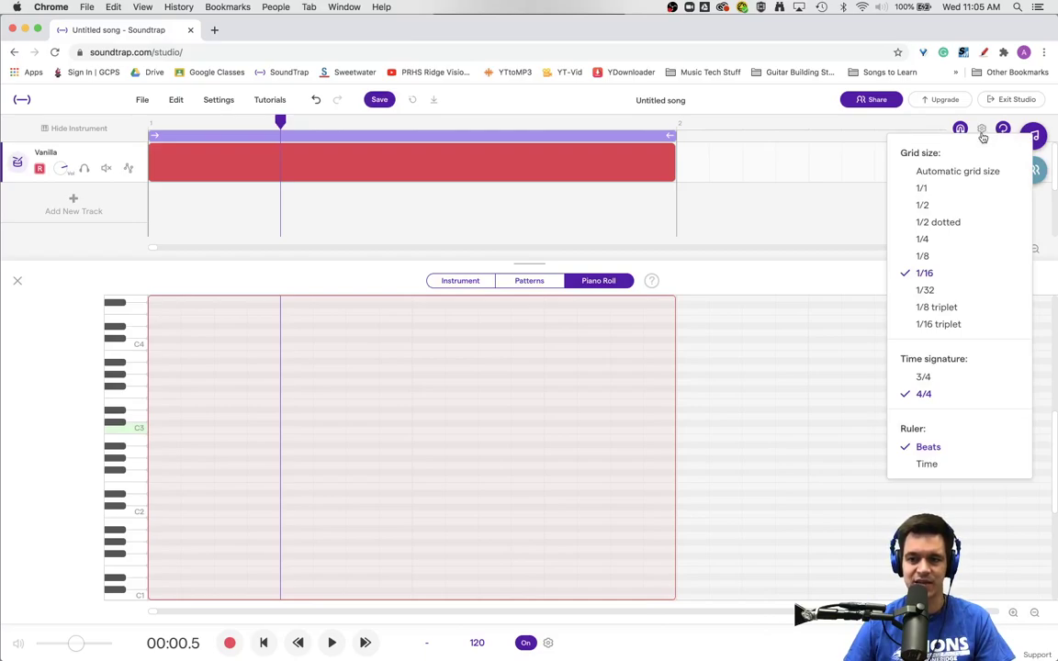
pyautogui.click(932, 131)
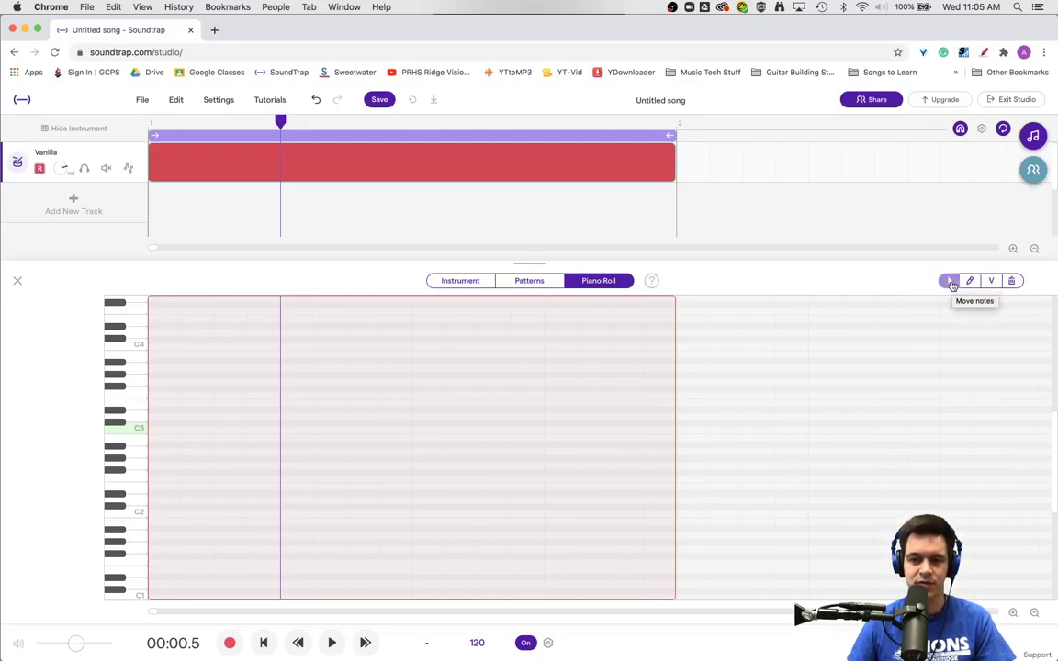
# Draw a C1 note on beat 1 of the region and shorten it to a sixteenth.
pyautogui.click(402, 473)
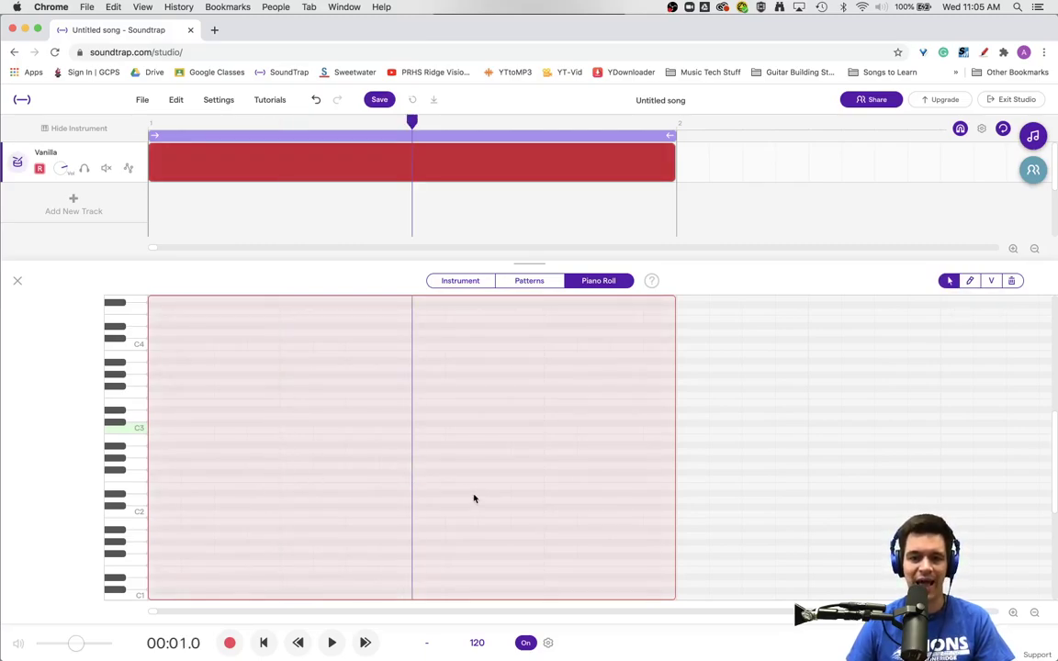
pyautogui.click(970, 287)
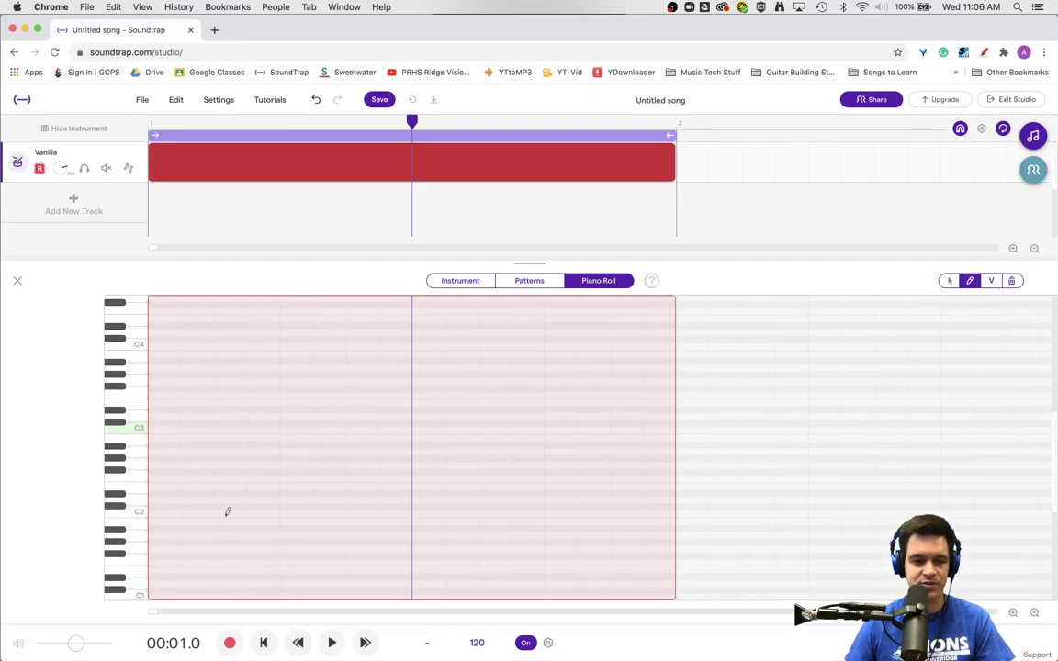
pyautogui.click(156, 595)
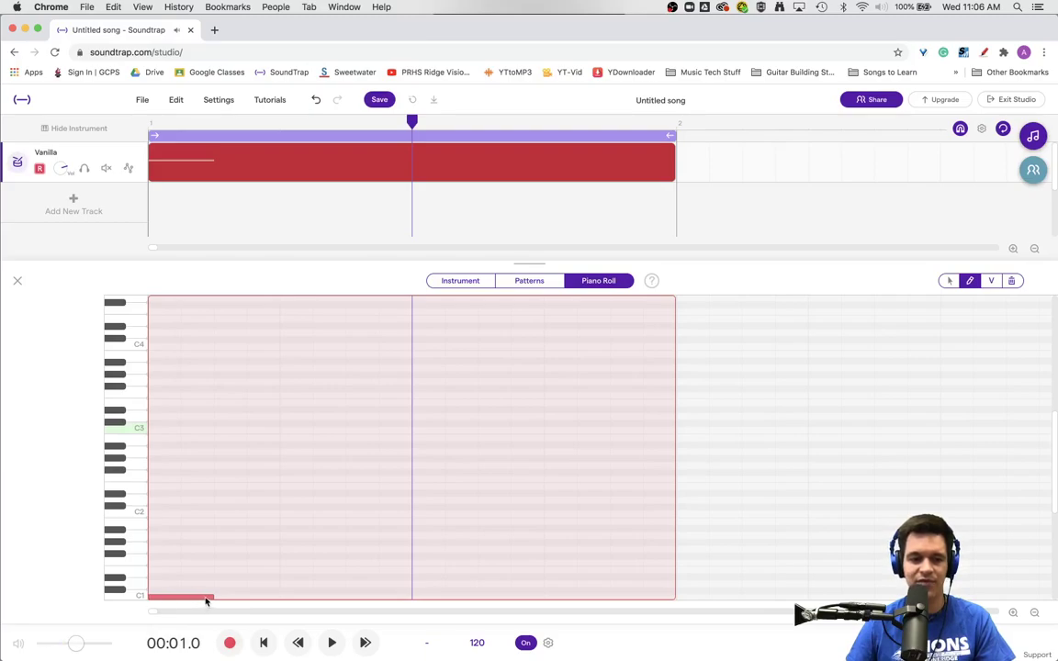
pyautogui.moveTo(210, 597); pyautogui.dragTo(179, 460)
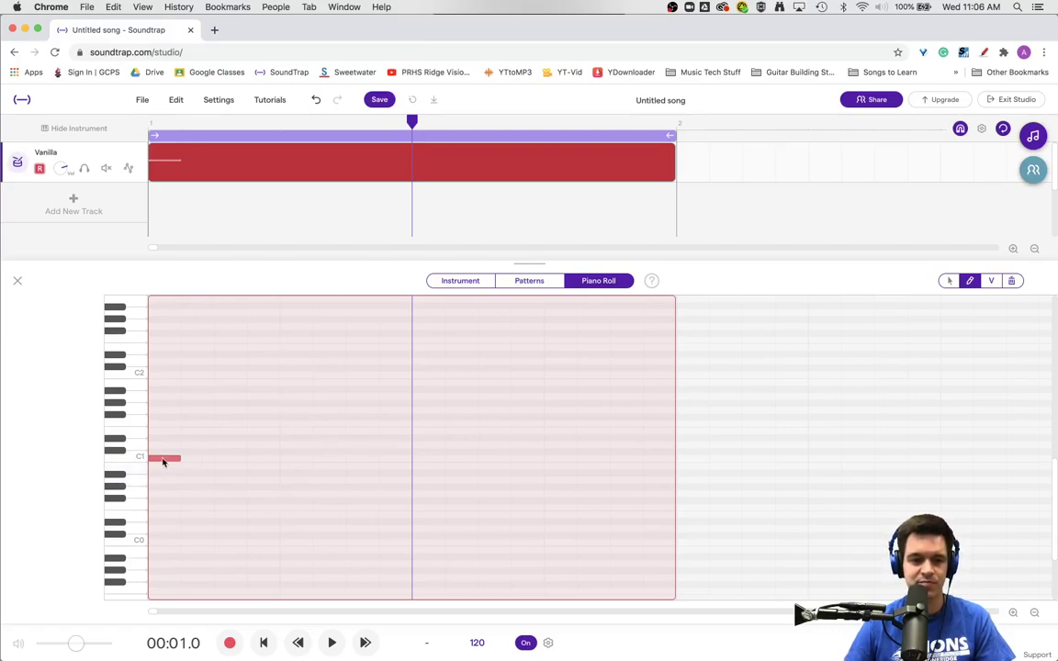
# Add matching C1 notes on beats 2, 3 and 4, and play the measure from its start.
pyautogui.click(287, 458)
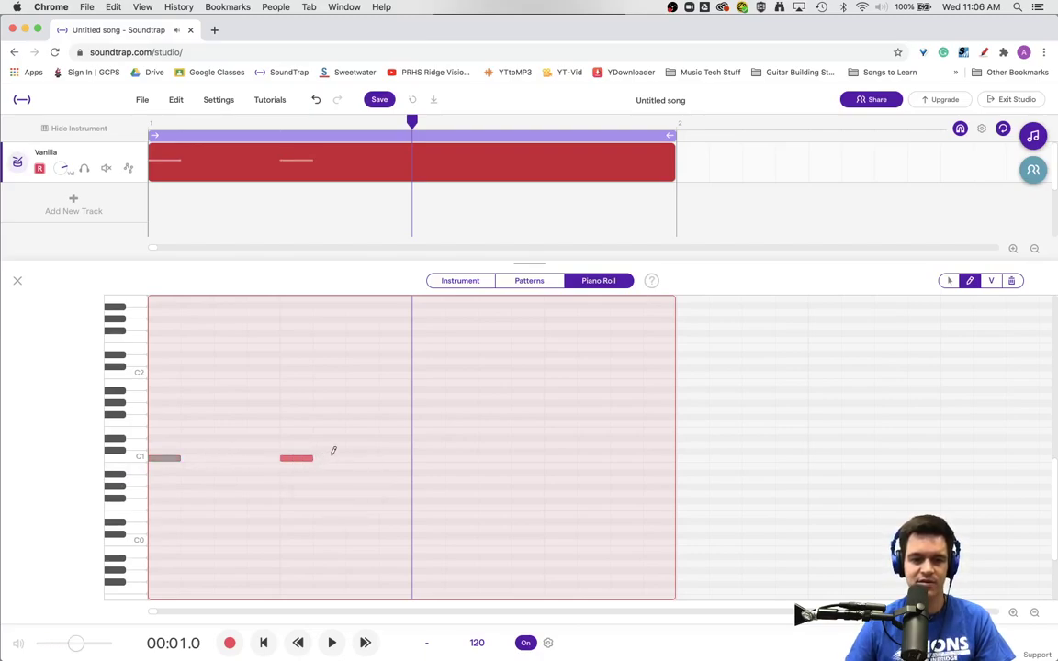
pyautogui.click(428, 456)
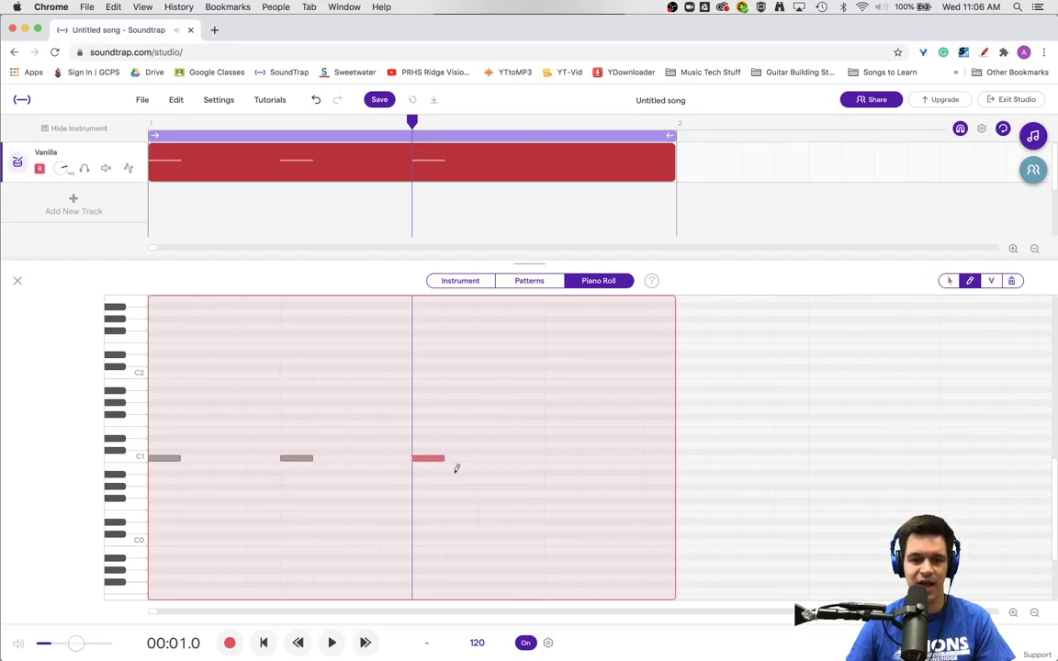
pyautogui.click(549, 456)
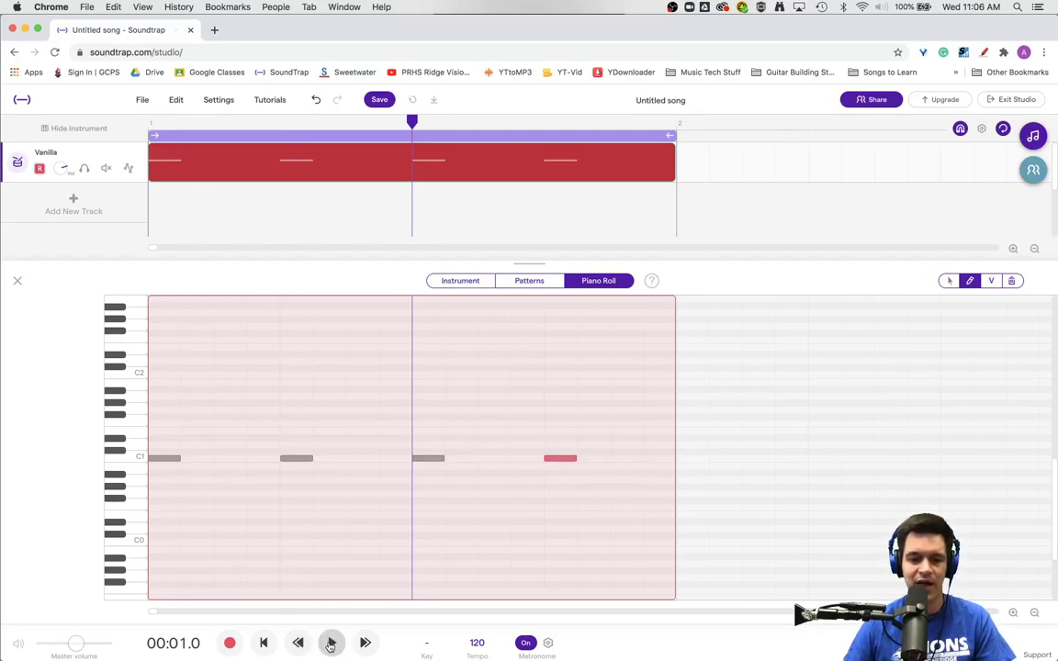
pyautogui.click(263, 643)
pyautogui.click(331, 643)
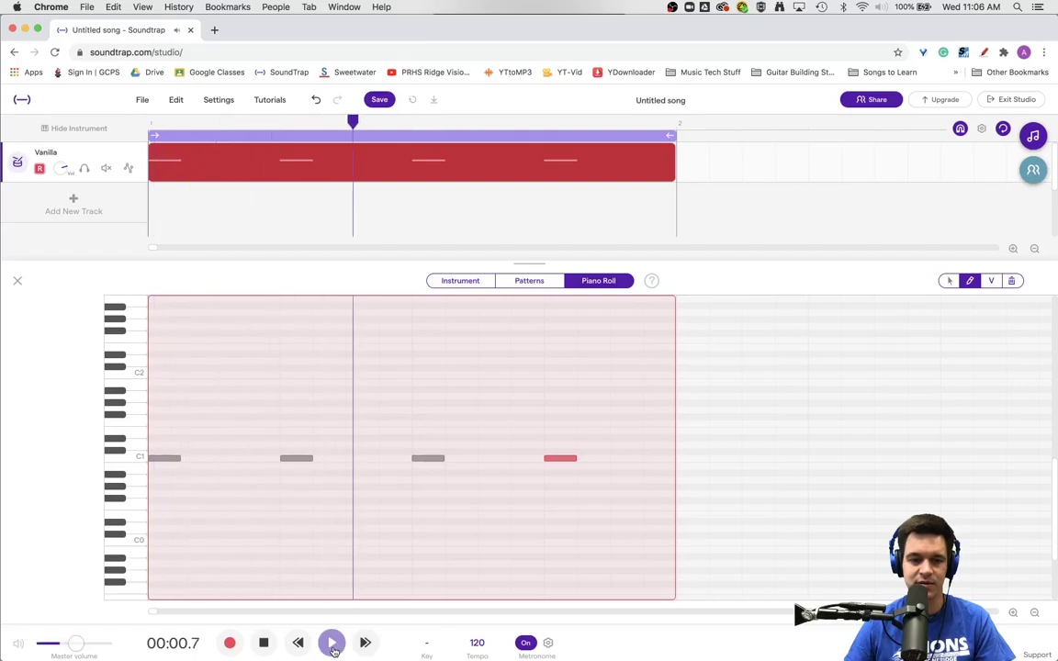
pyautogui.click(262, 643)
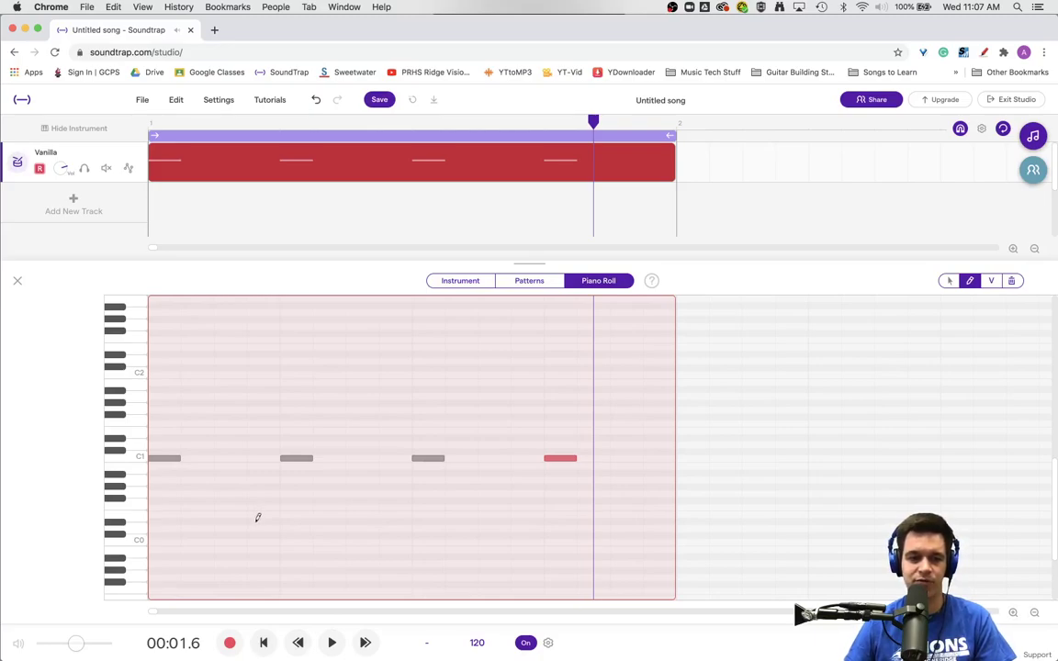
# Add D1 notes on beats 2 and 4, and play the beat back.
pyautogui.click(293, 445)
pyautogui.click(560, 444)
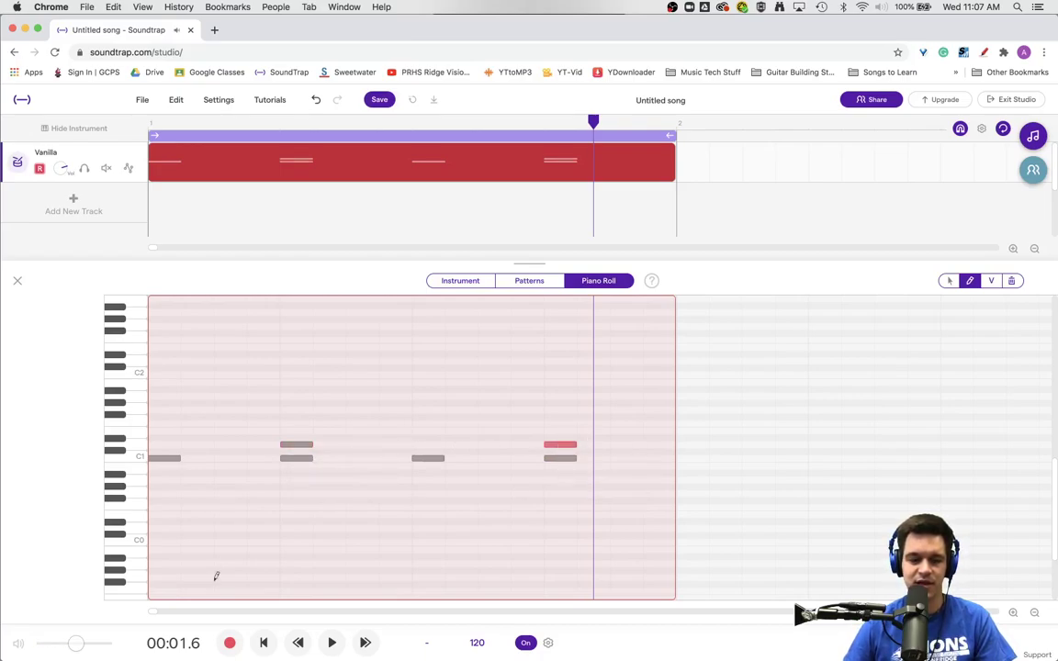
pyautogui.click(330, 643)
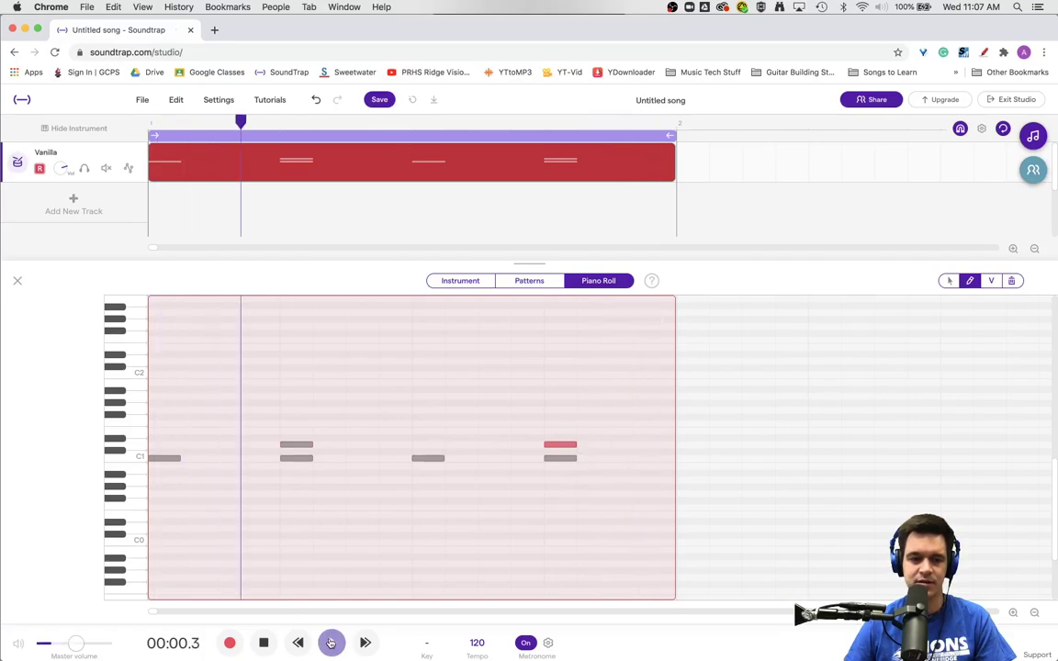
pyautogui.click(264, 645)
pyautogui.click(263, 643)
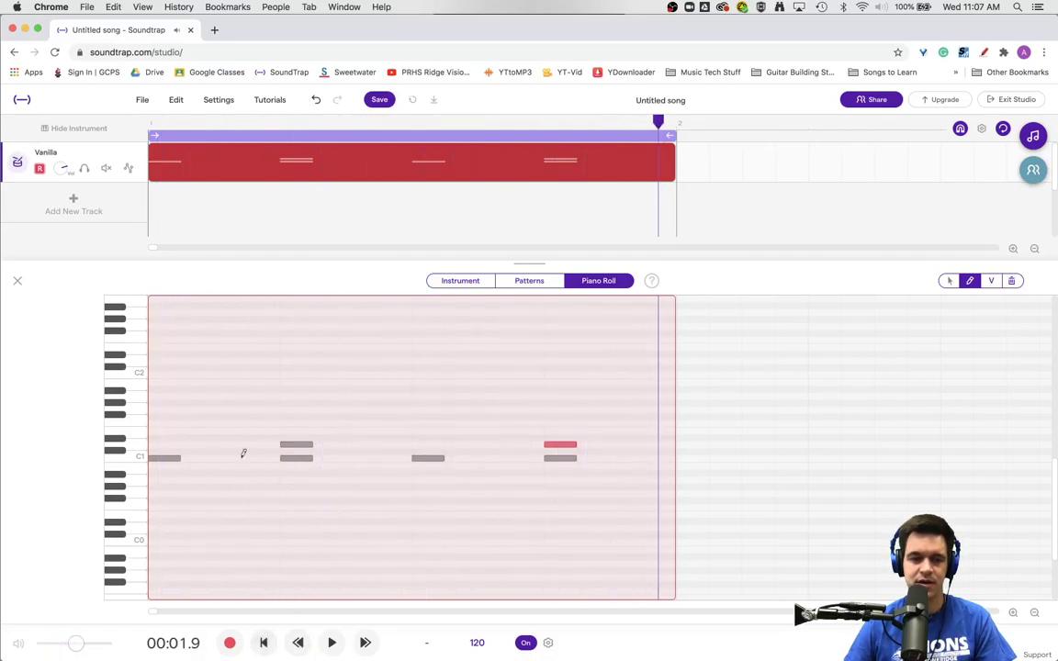
# Draw Gb1 sixteenth notes on the offbeat of each of the four beats, and play the measure back.
pyautogui.click(220, 416)
pyautogui.click(349, 416)
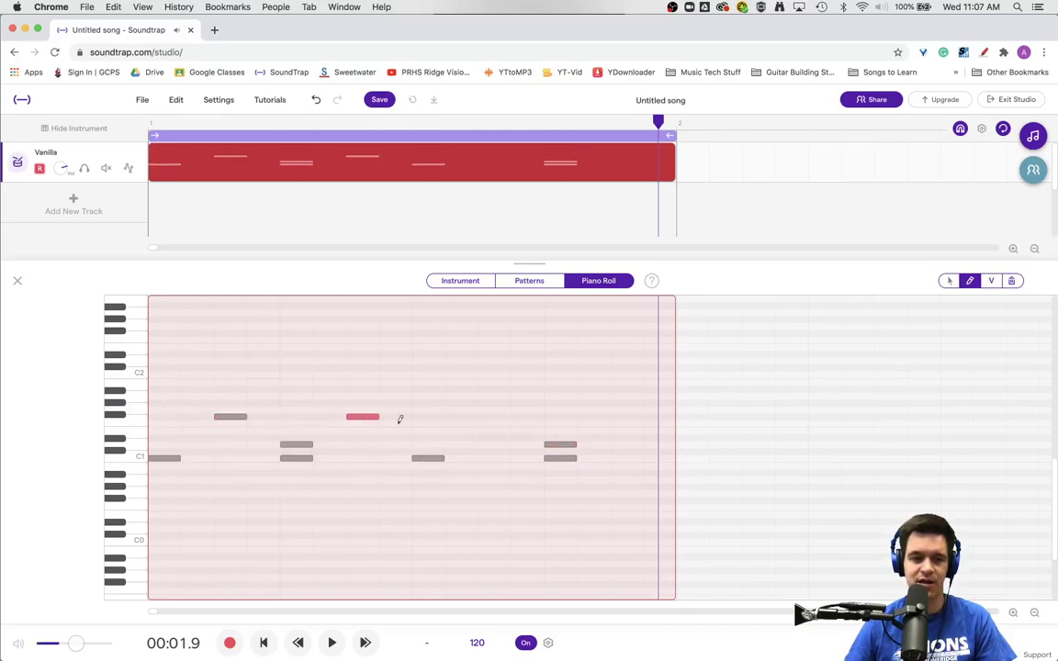
pyautogui.click(480, 416)
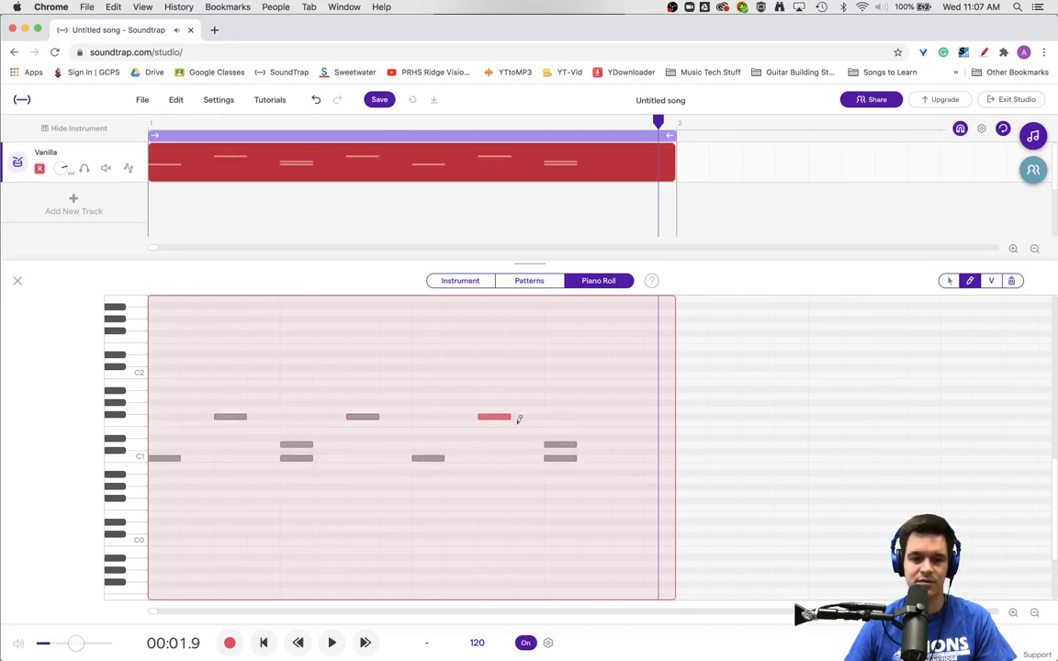
pyautogui.click(597, 416)
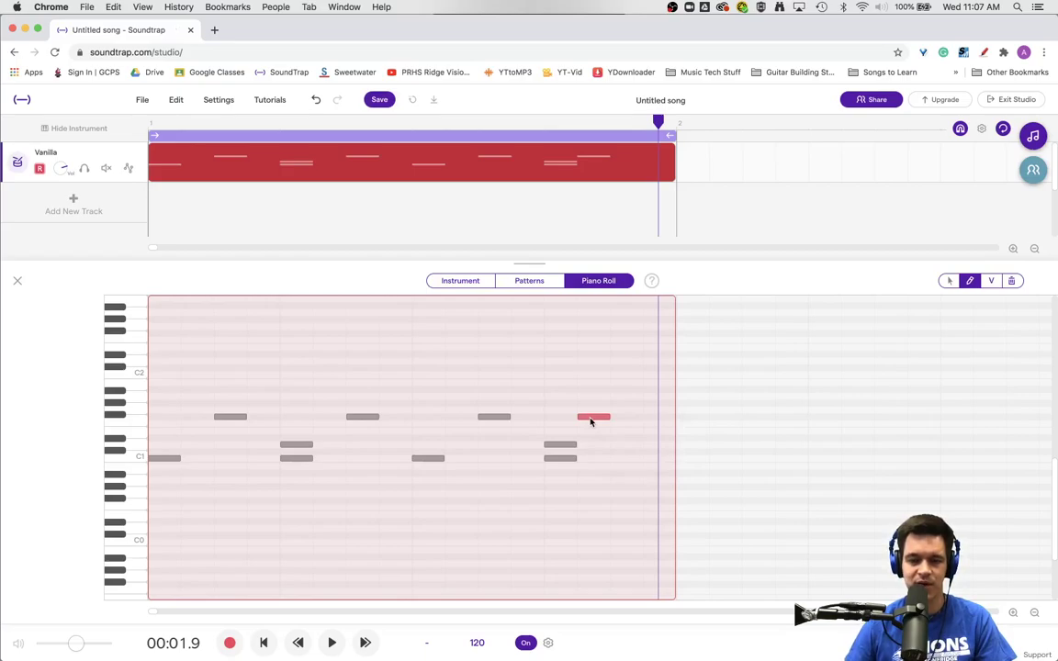
pyautogui.moveTo(591, 420); pyautogui.dragTo(623, 416)
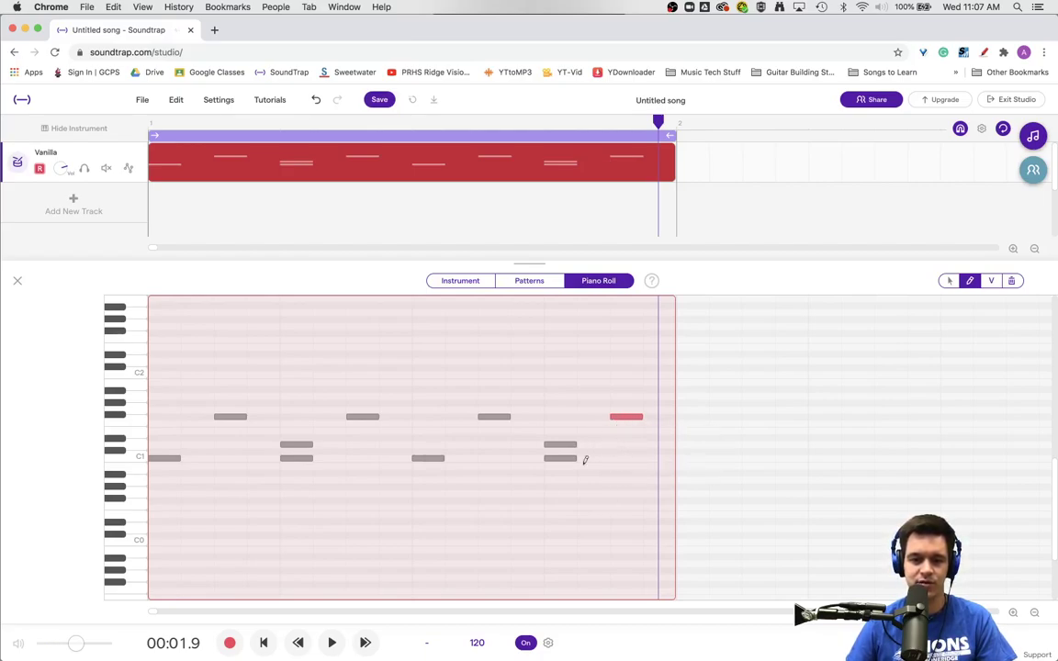
pyautogui.click(334, 644)
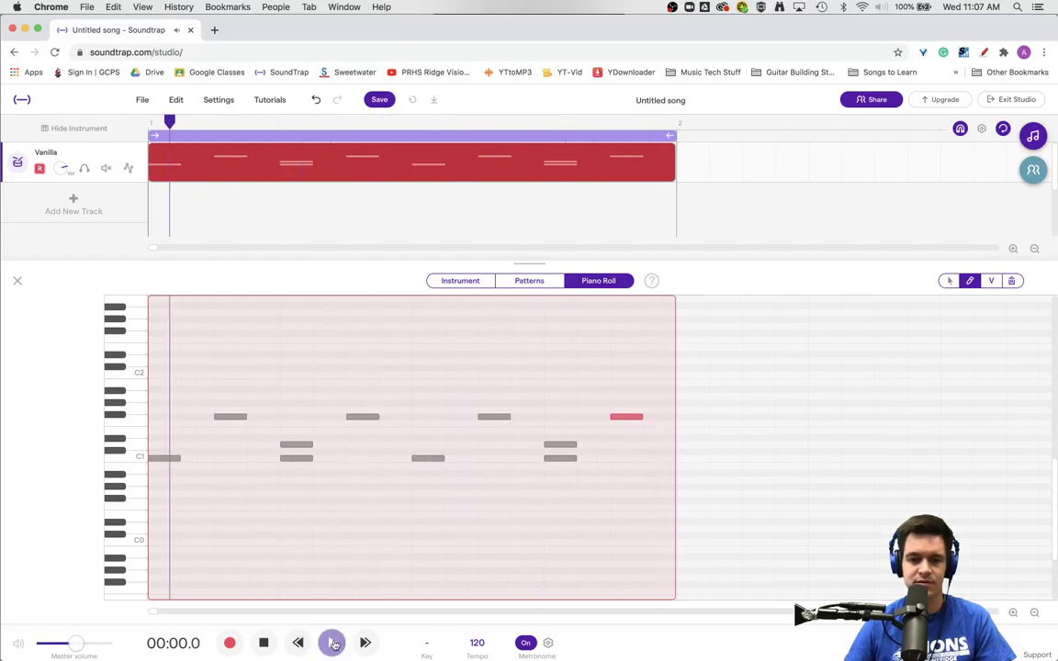
pyautogui.click(334, 644)
pyautogui.click(300, 643)
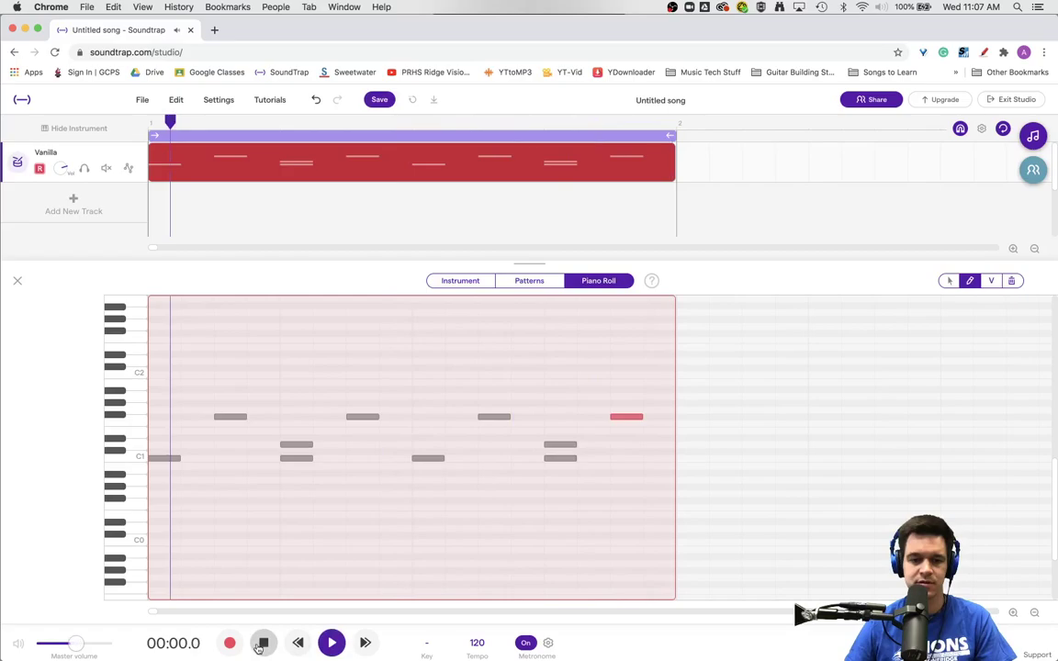
# Add Gb1 notes on beats 1, 2, 3 and 4 to complete the eighth-note row, and play the beat.
pyautogui.click(164, 417)
pyautogui.click(301, 416)
pyautogui.click(428, 416)
pyautogui.click(556, 416)
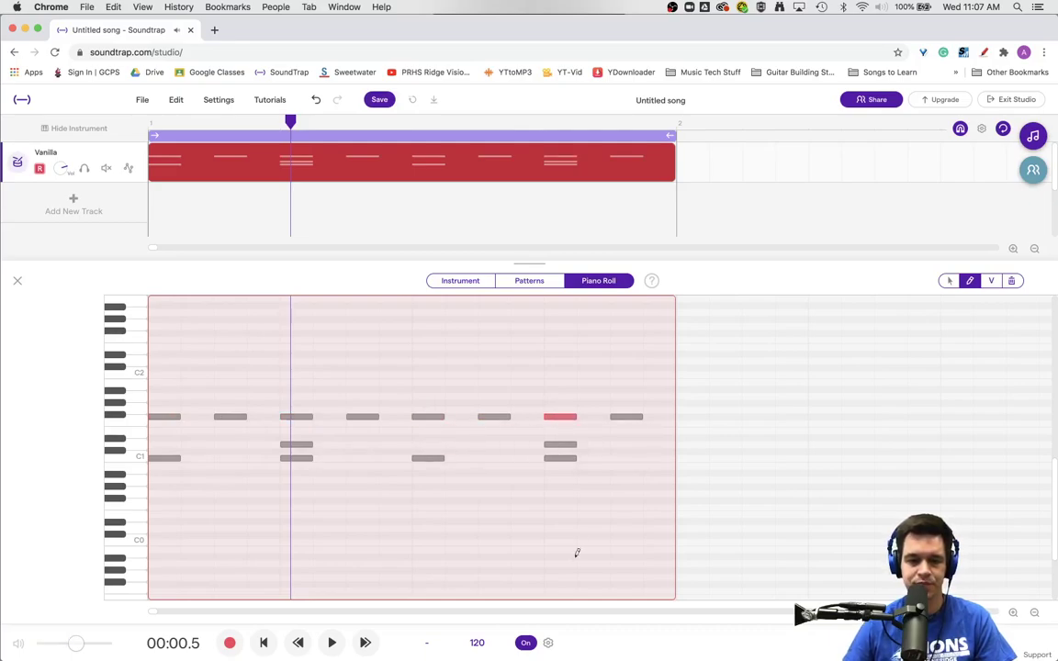
pyautogui.click(332, 644)
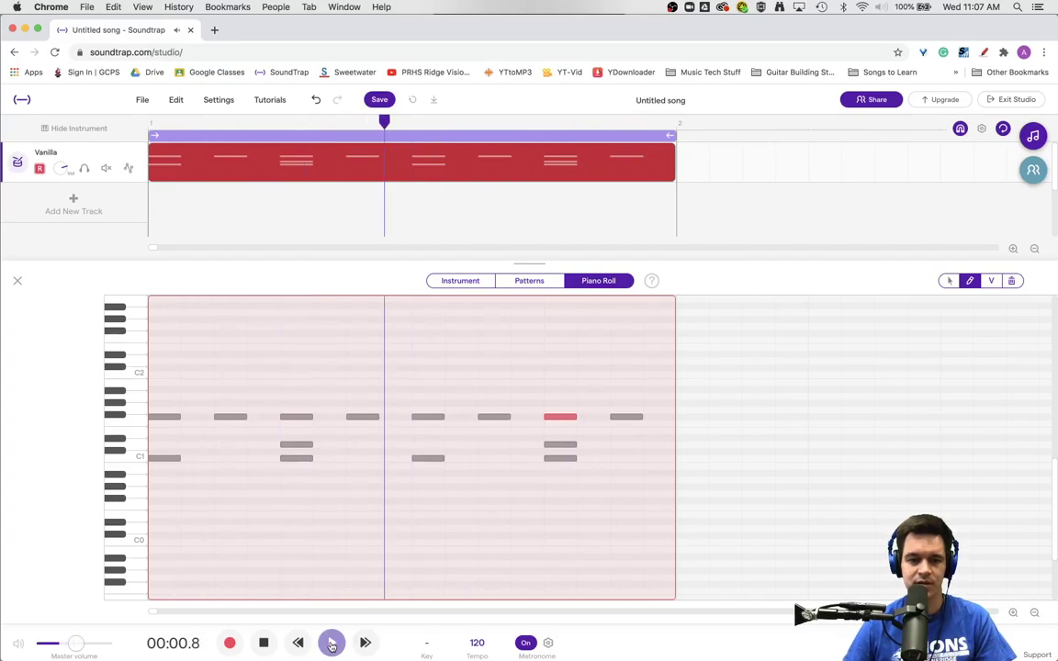
pyautogui.click(264, 644)
pyautogui.click(265, 644)
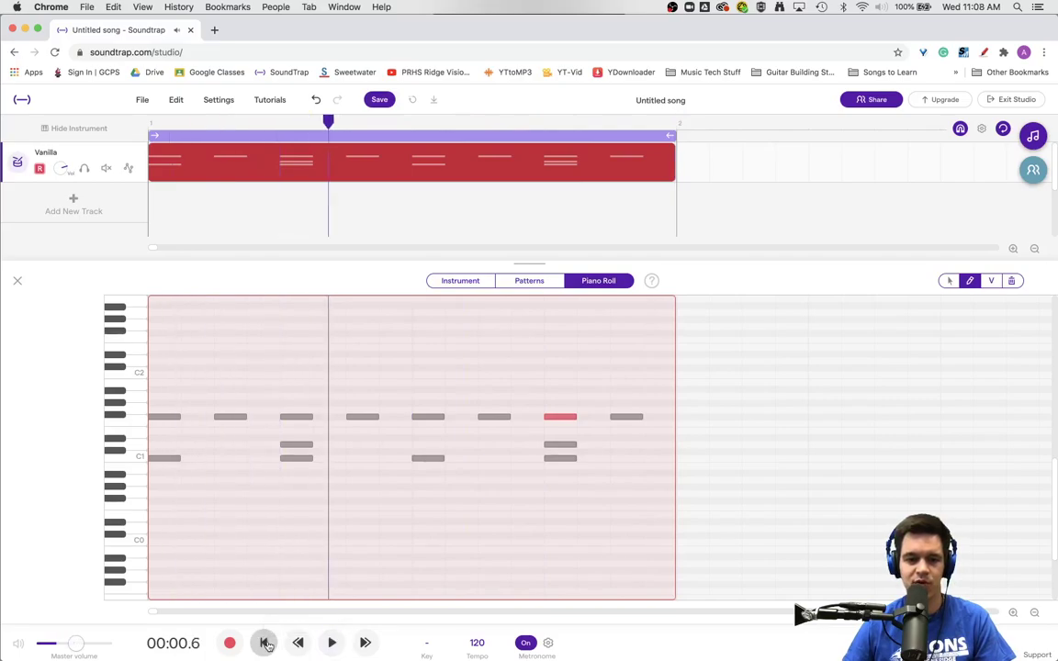
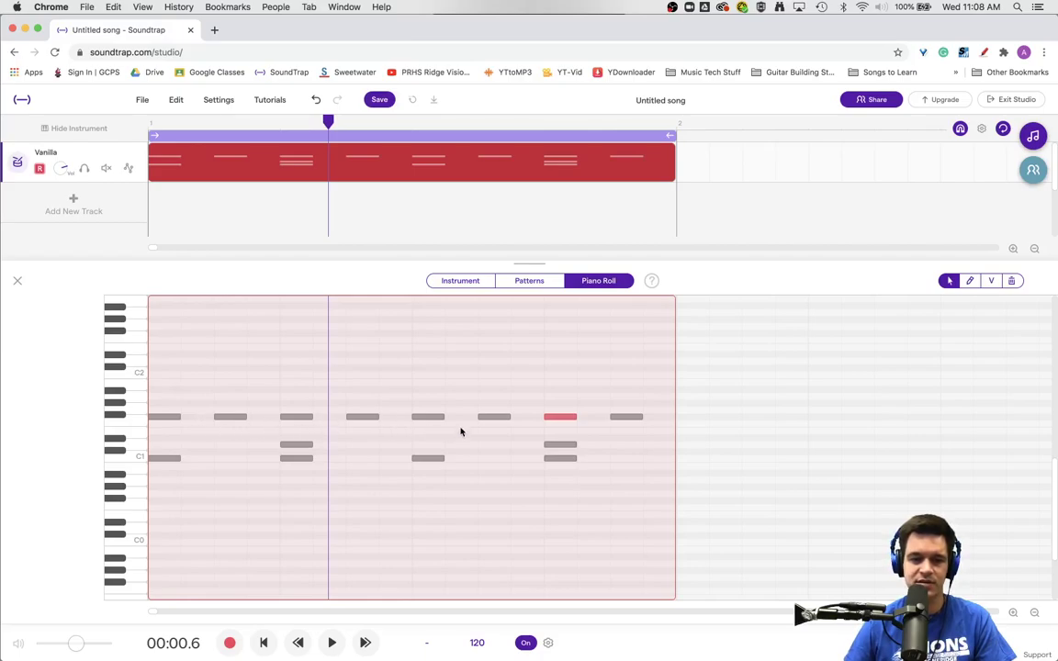
# Select all eight Gb1 notes and duplicate them one sixteenth later to fill the gaps in the row.
pyautogui.click(646, 433)
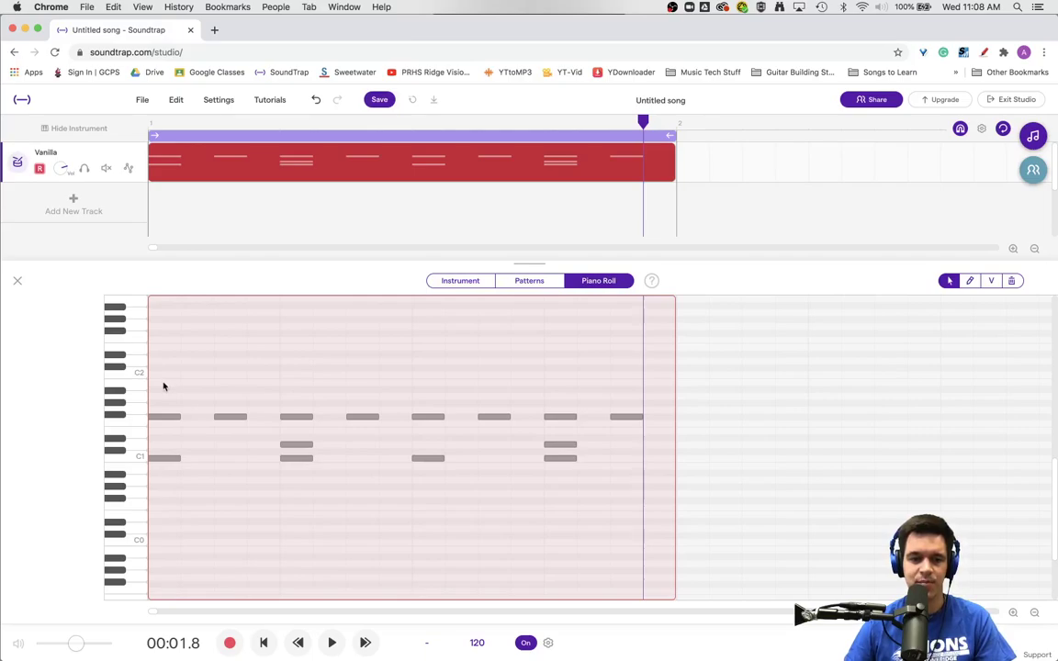
pyautogui.moveTo(163, 381); pyautogui.dragTo(657, 432)
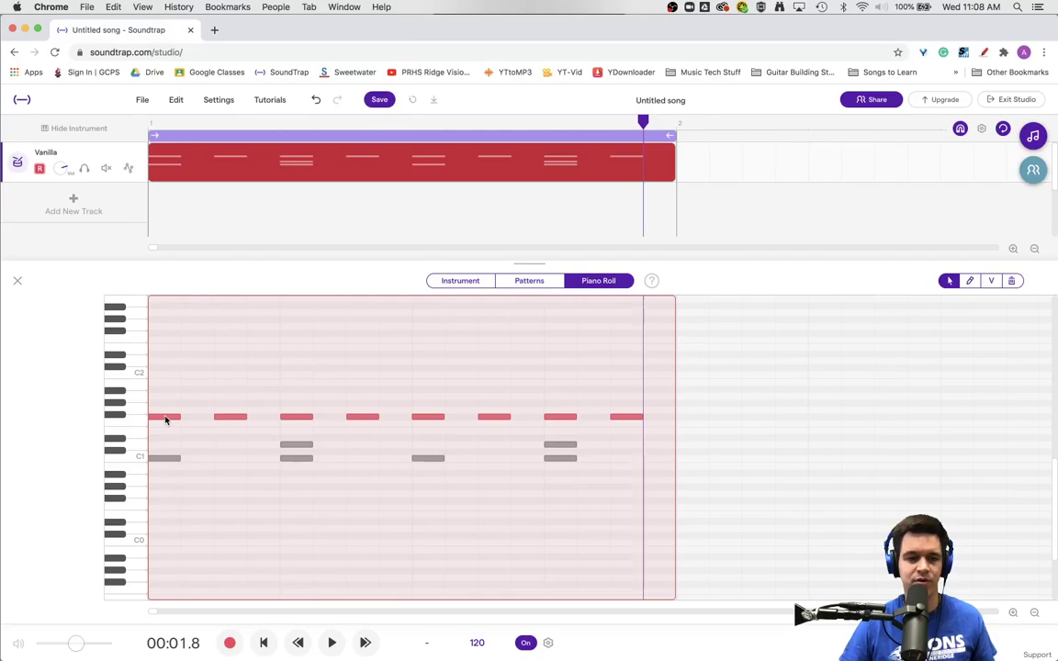
pyautogui.press('d')
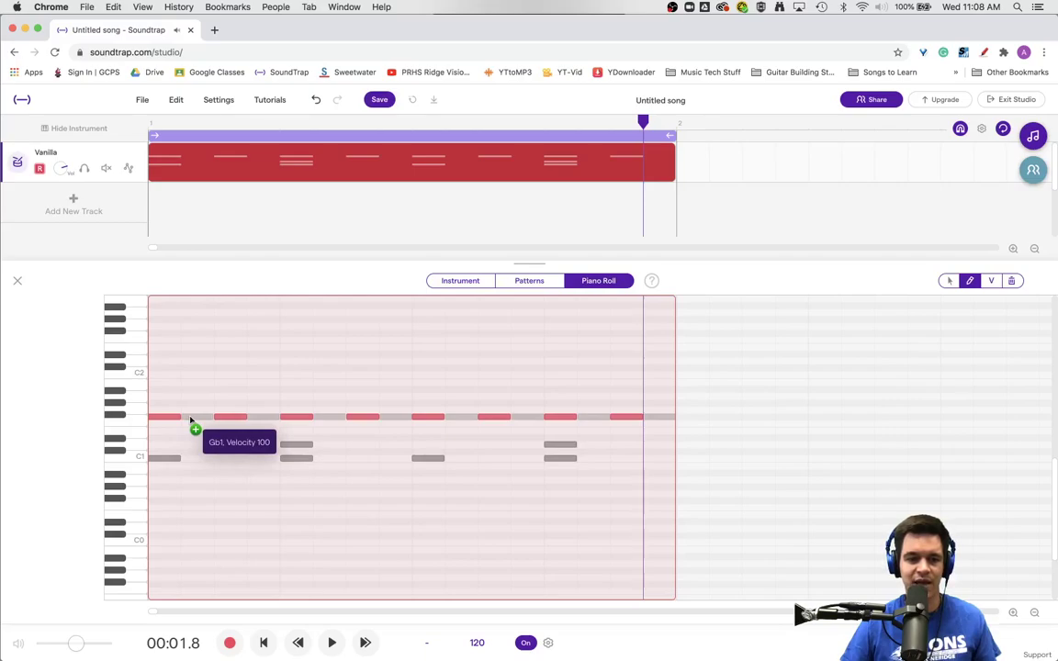
pyautogui.press('d')
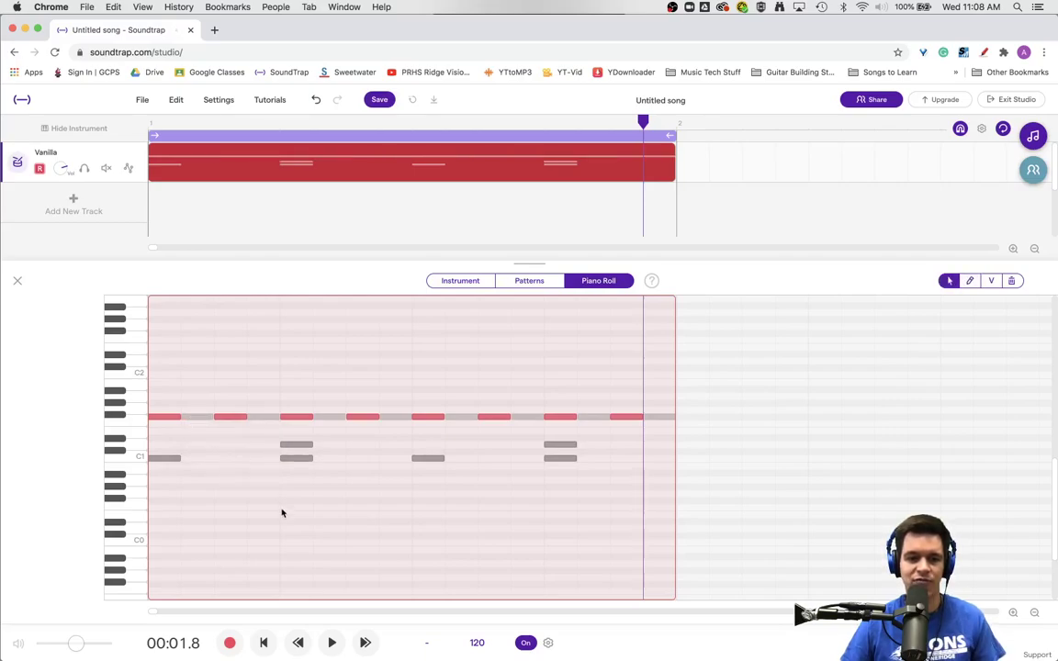
pyautogui.click(330, 523)
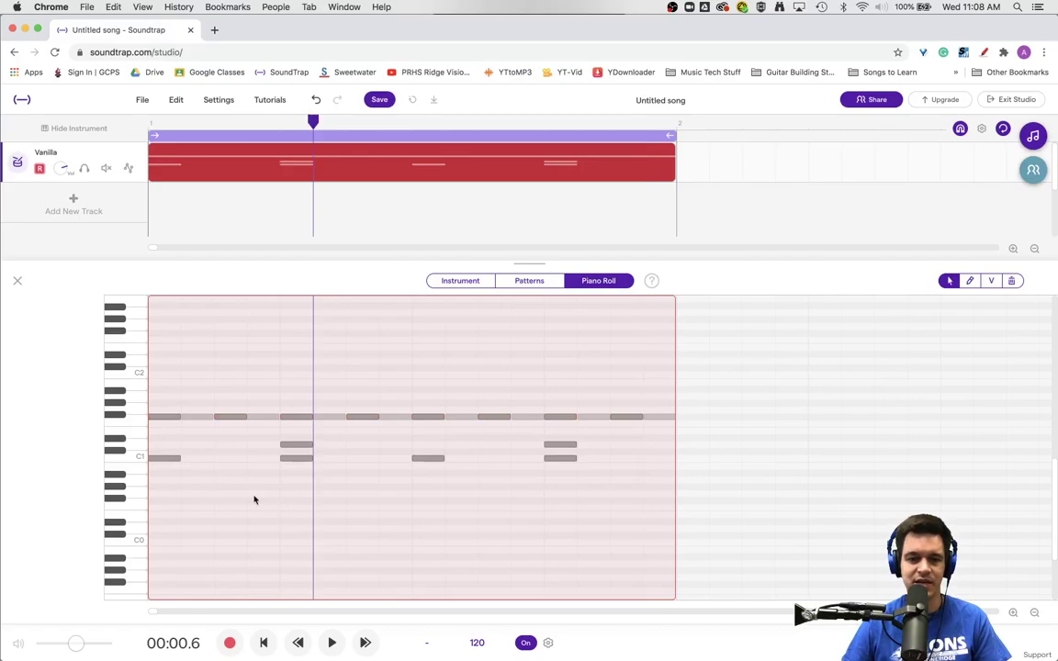
# Play the beat with the sixteenth-note Gb1 row, and undo the duplication.
pyautogui.click(330, 644)
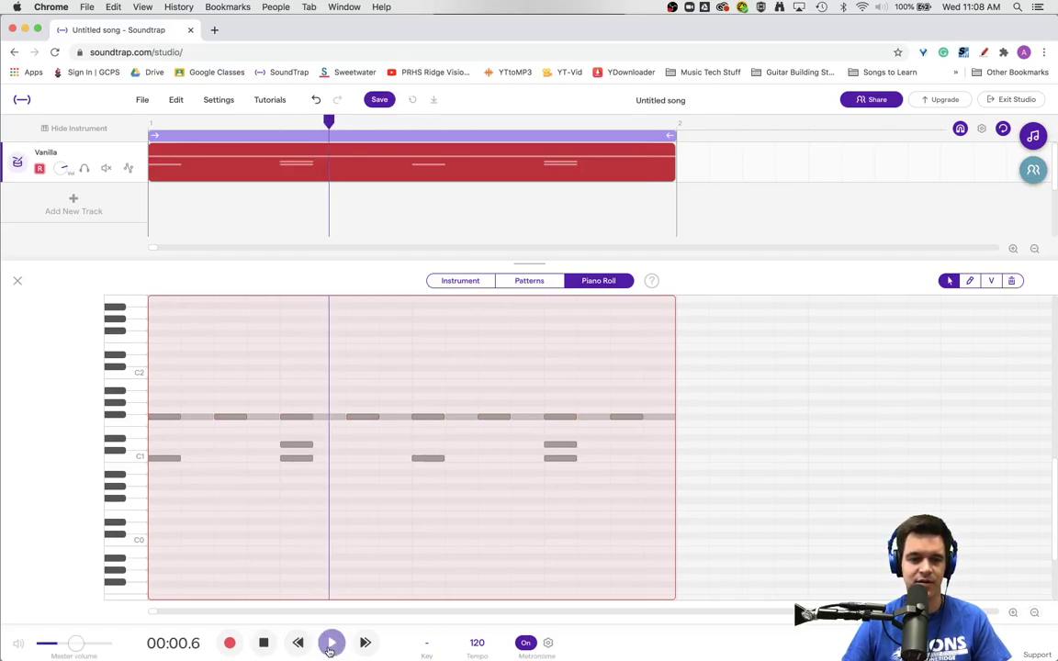
pyautogui.click(267, 644)
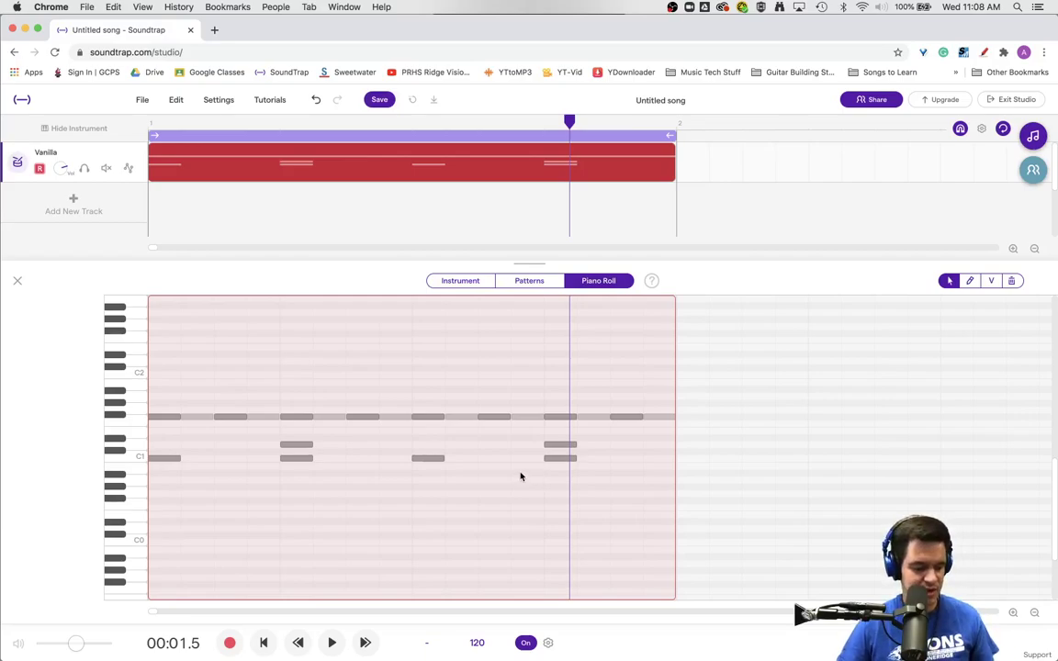
pyautogui.press('super+z')
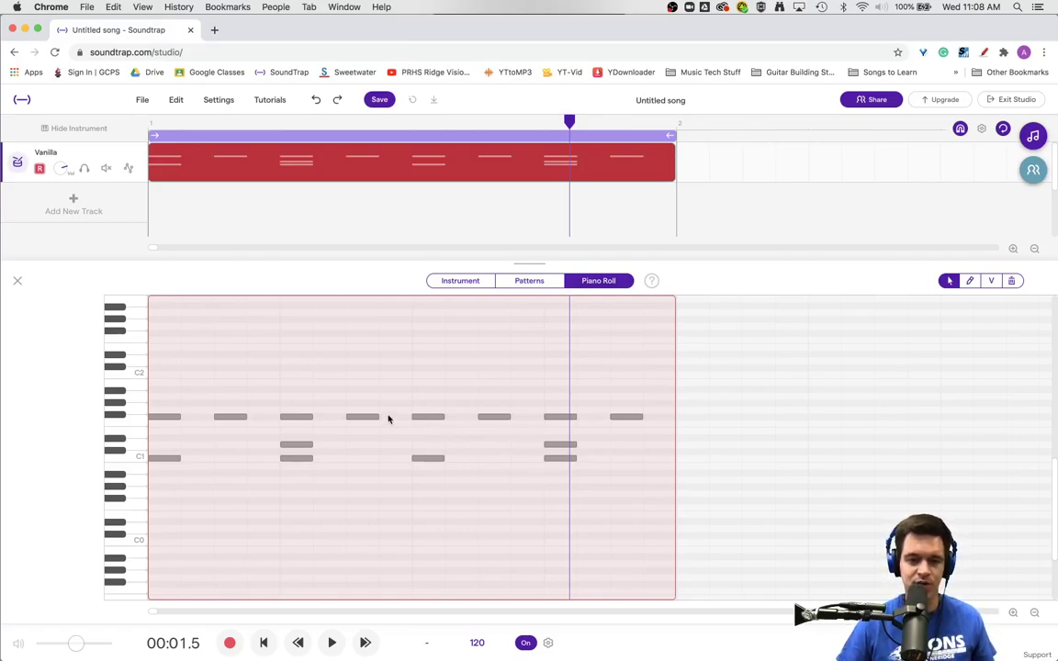
# Switch back and forth between the selection and pencil tools, ending on the pencil.
pyautogui.press('p')
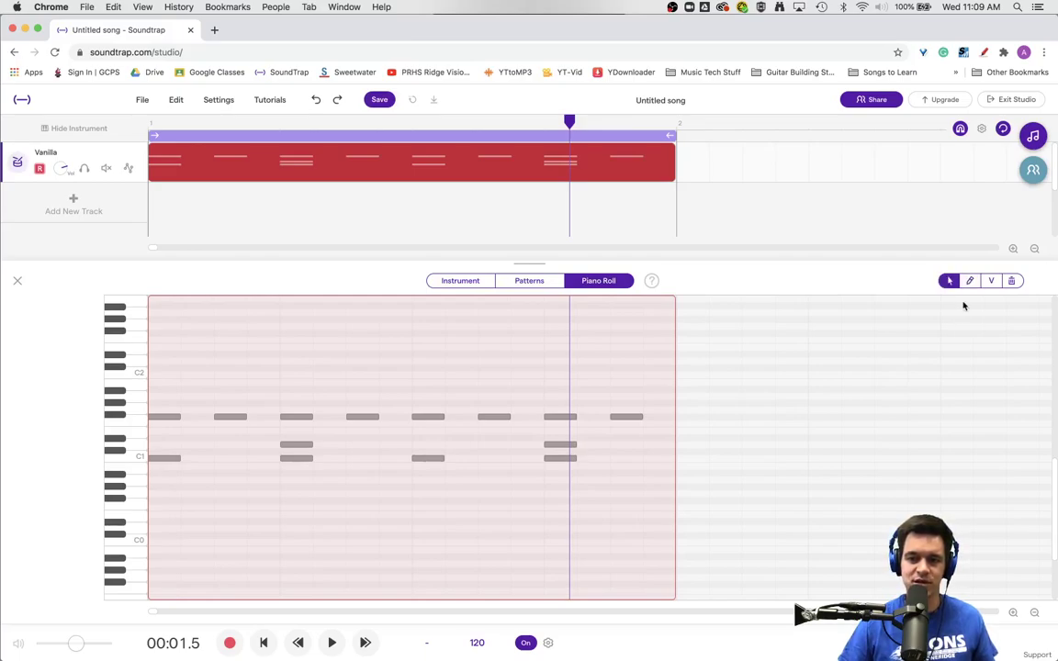
pyautogui.press('s')
pyautogui.press('p')
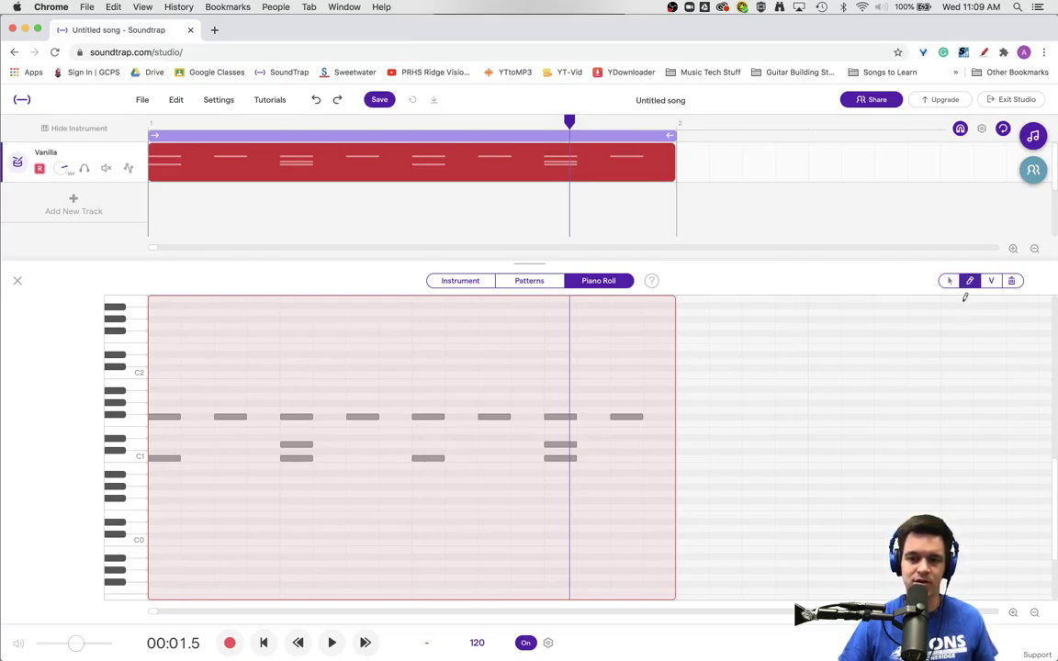
pyautogui.press('s')
pyautogui.press('p')
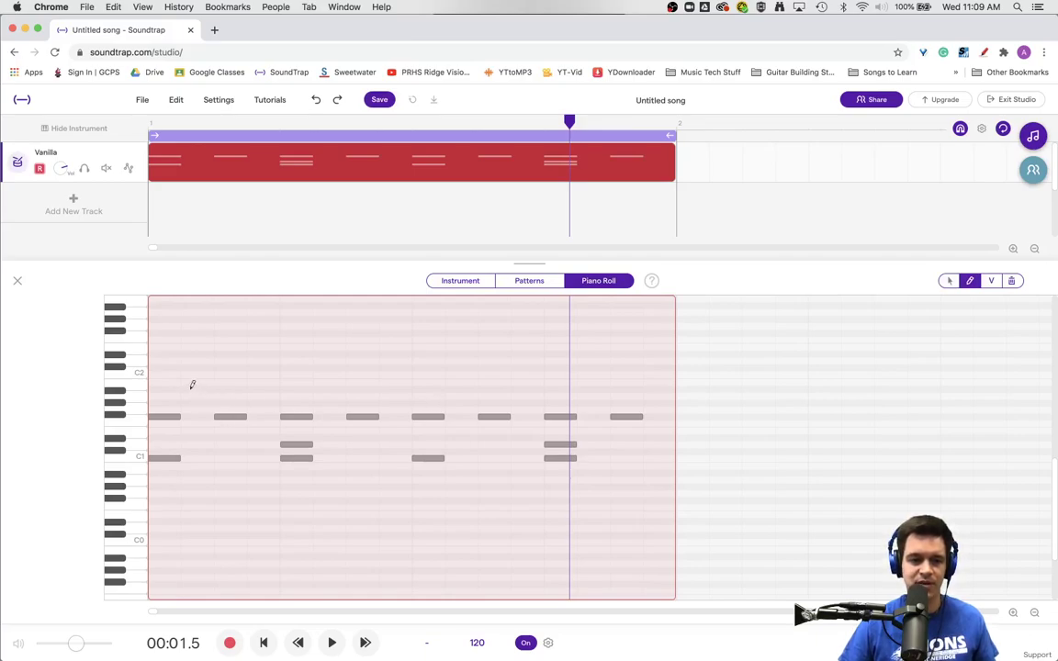
# Draw Bb1 notes on beat 1's fourth sixteenth and beat 3's second sixteenth, and Eb1 notes on the second sixteenth of beats 1 and 3.
pyautogui.click(264, 388)
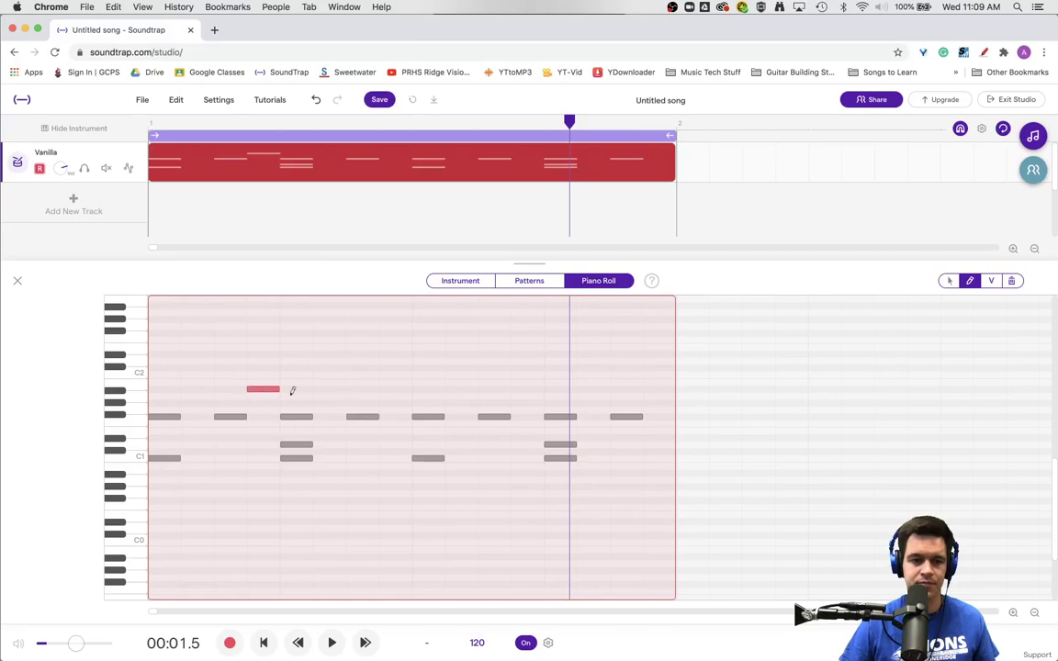
pyautogui.click(464, 389)
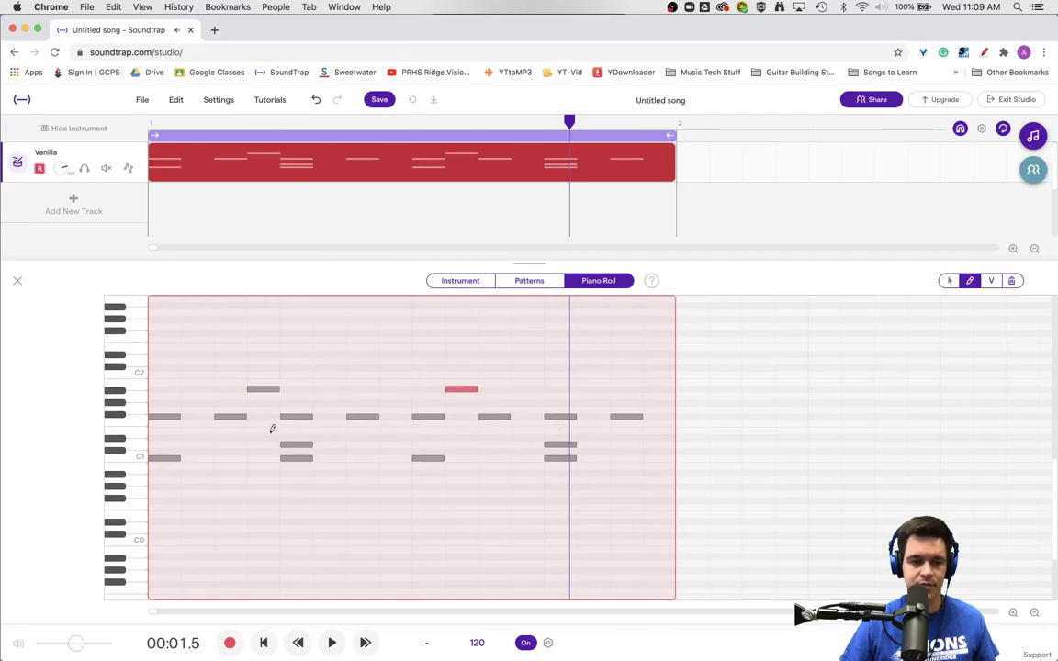
pyautogui.press('v')
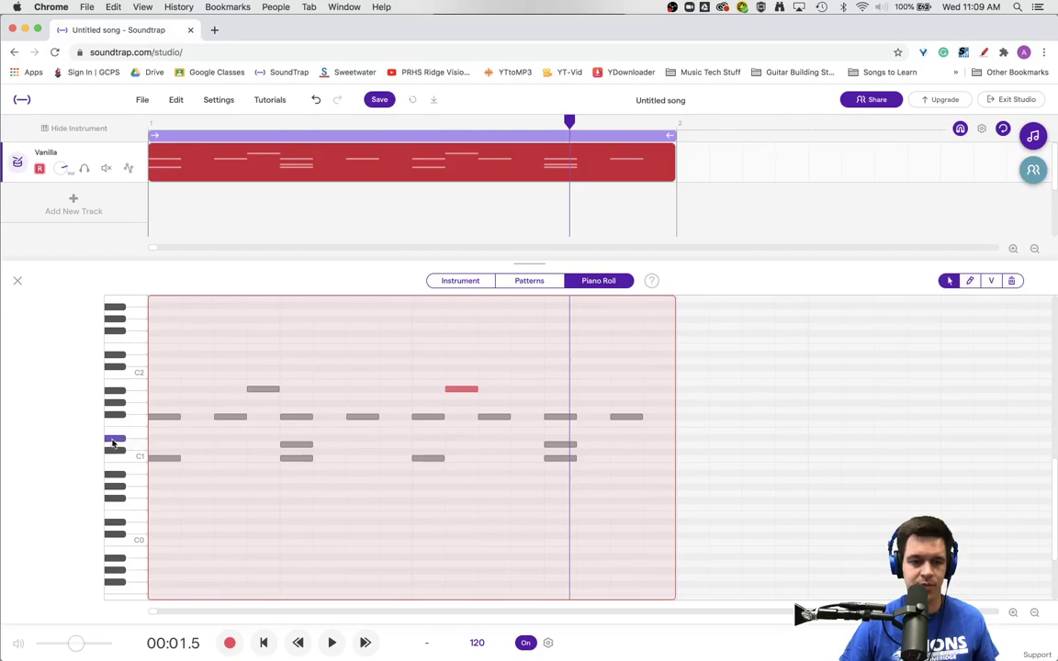
pyautogui.press('p')
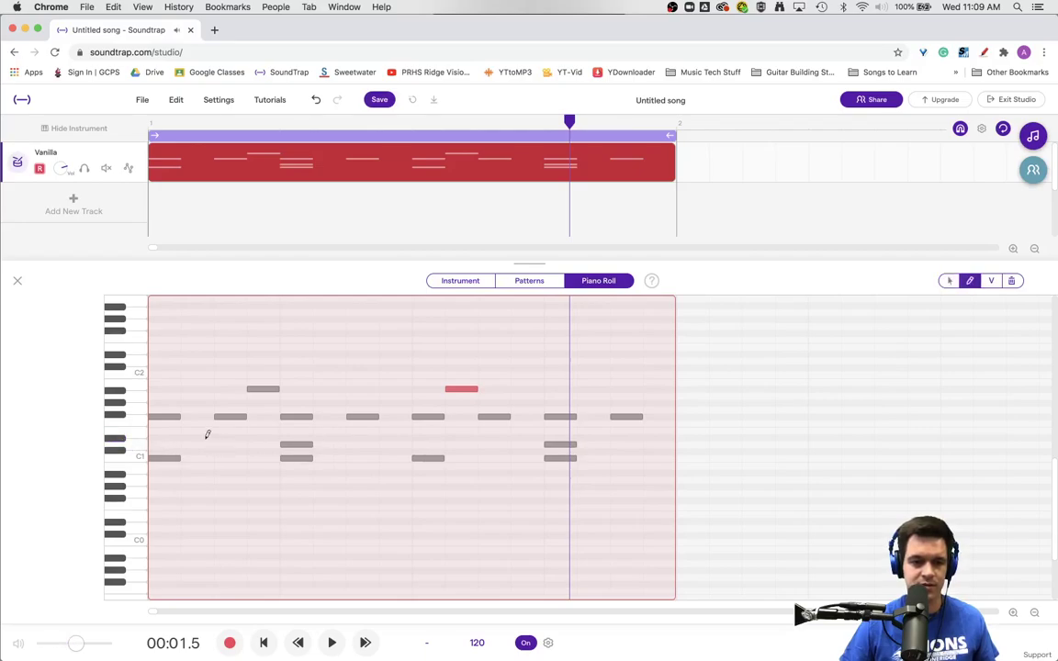
pyautogui.click(200, 437)
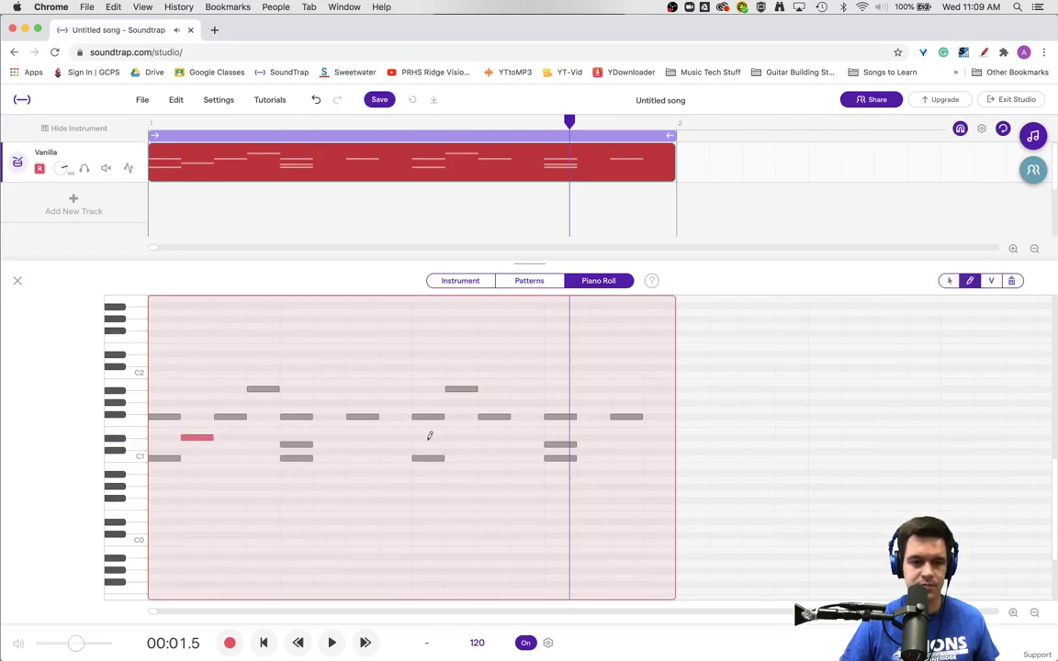
pyautogui.click(457, 437)
pyautogui.press('v')
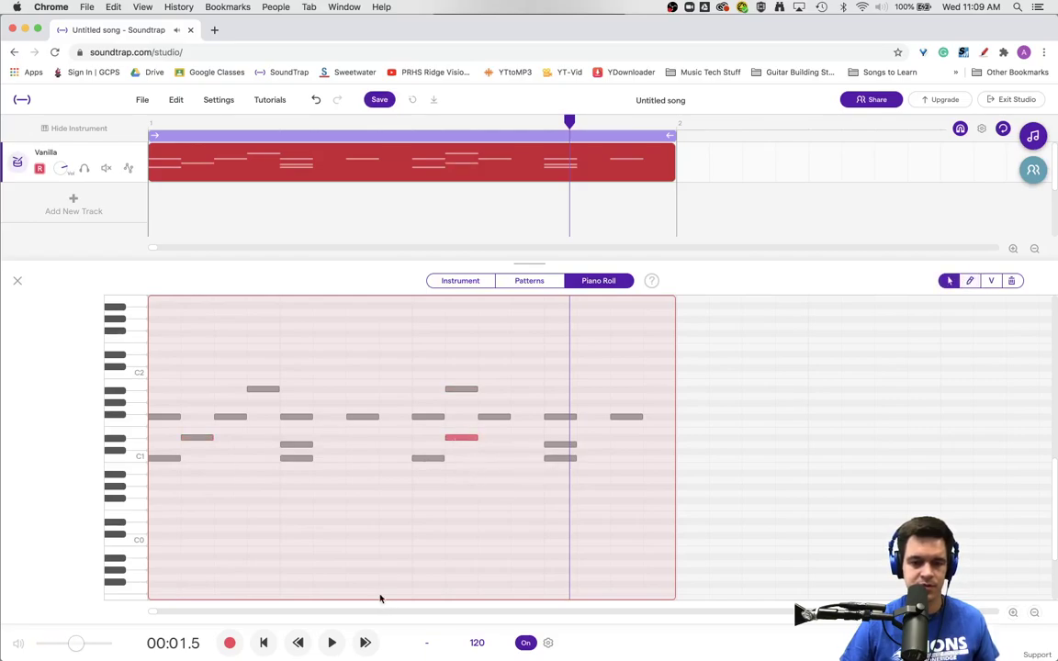
# Play the measure with the added Bb1 and Eb1 notes, and stop playback.
pyautogui.click(329, 645)
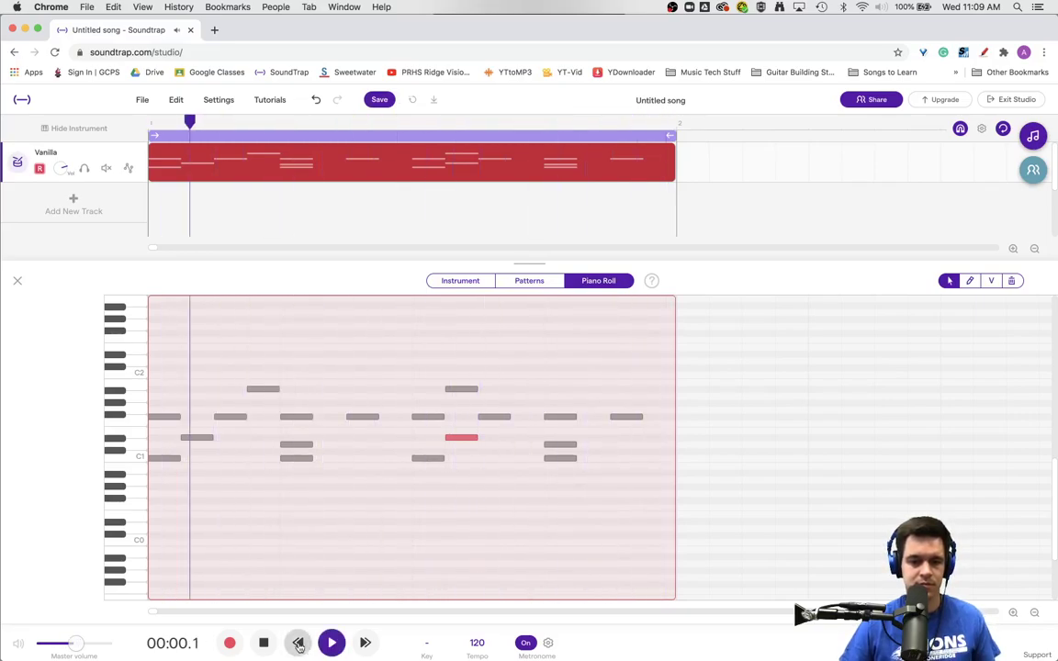
pyautogui.click(265, 644)
pyautogui.click(266, 645)
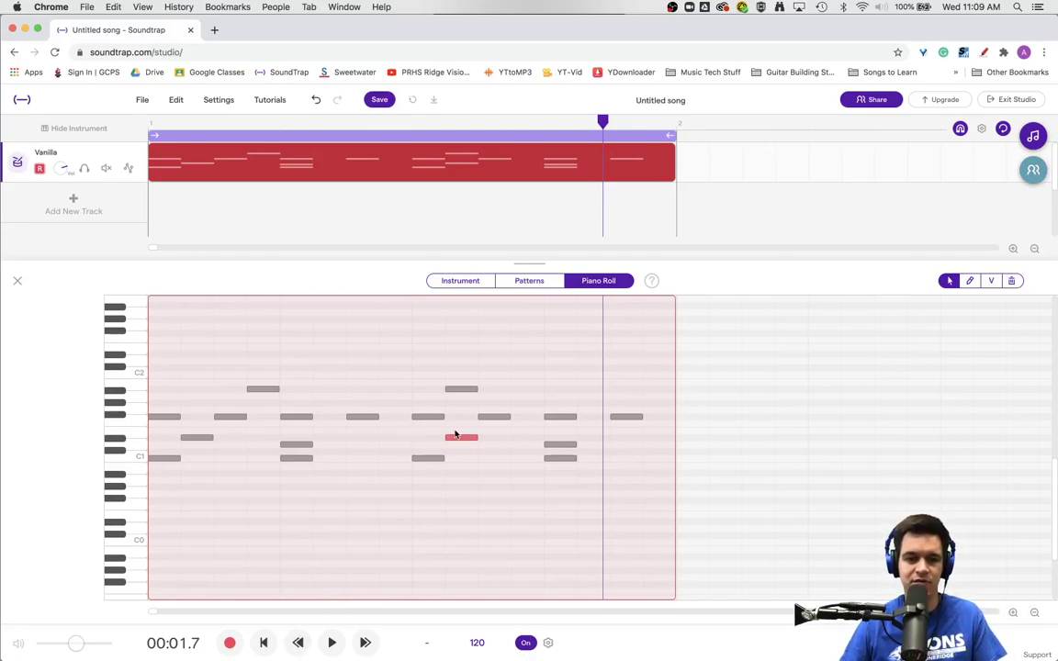
# Add an A1 note on beat 3's offbeat, G1 on beat 4 and F1 on beat 4's offbeat, and play the beat.
pyautogui.click(139, 404)
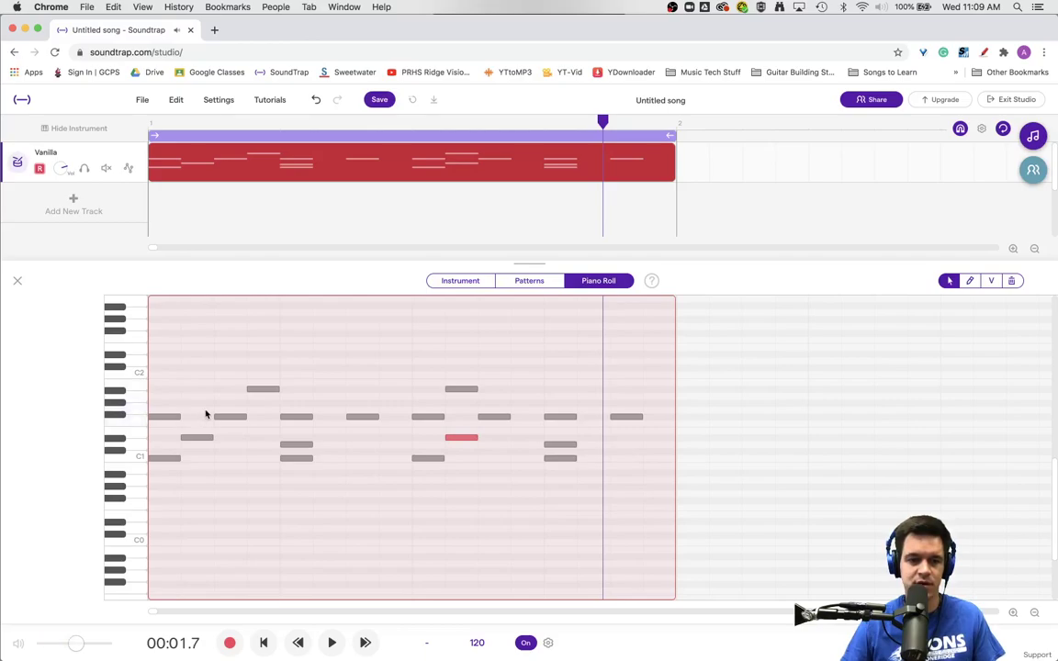
pyautogui.click(135, 410)
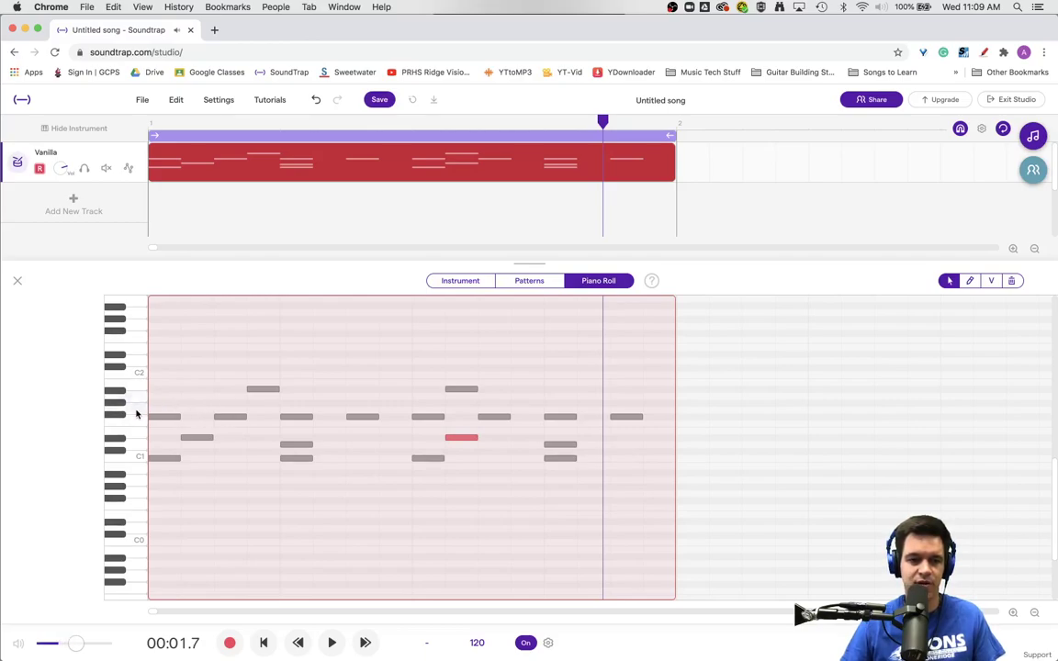
pyautogui.press('p')
pyautogui.click(493, 396)
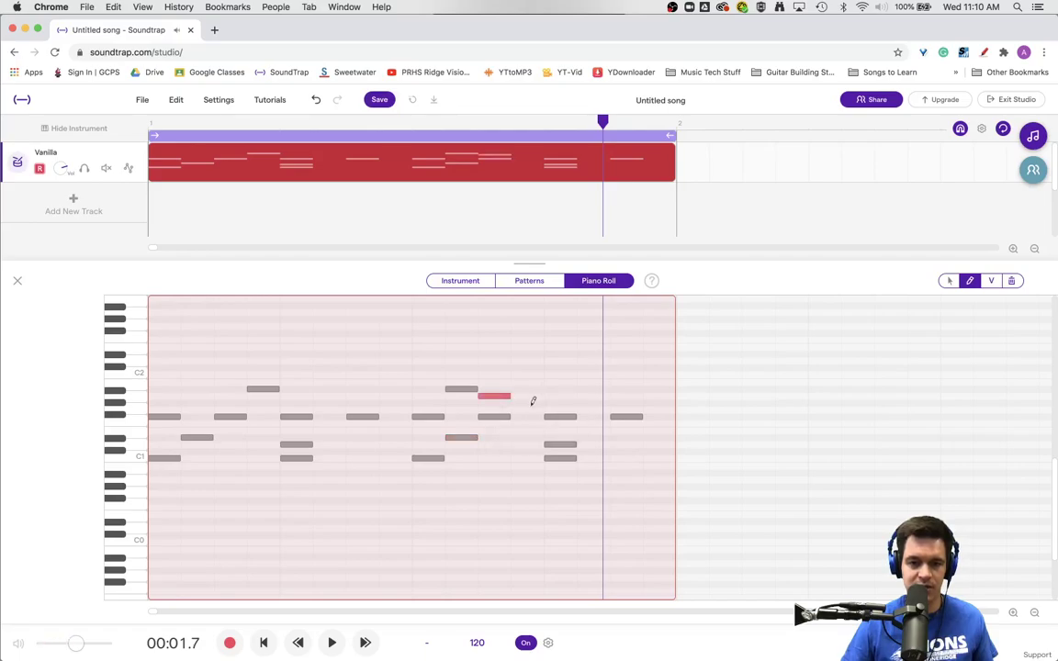
pyautogui.click(558, 410)
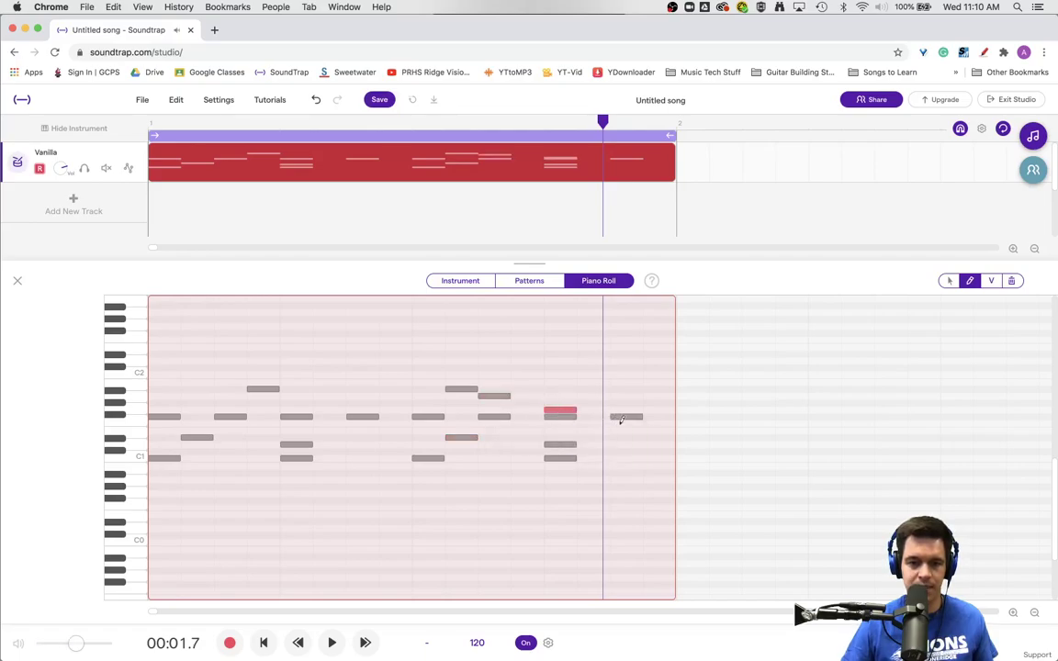
pyautogui.click(621, 419)
pyautogui.press('s')
pyautogui.click(331, 642)
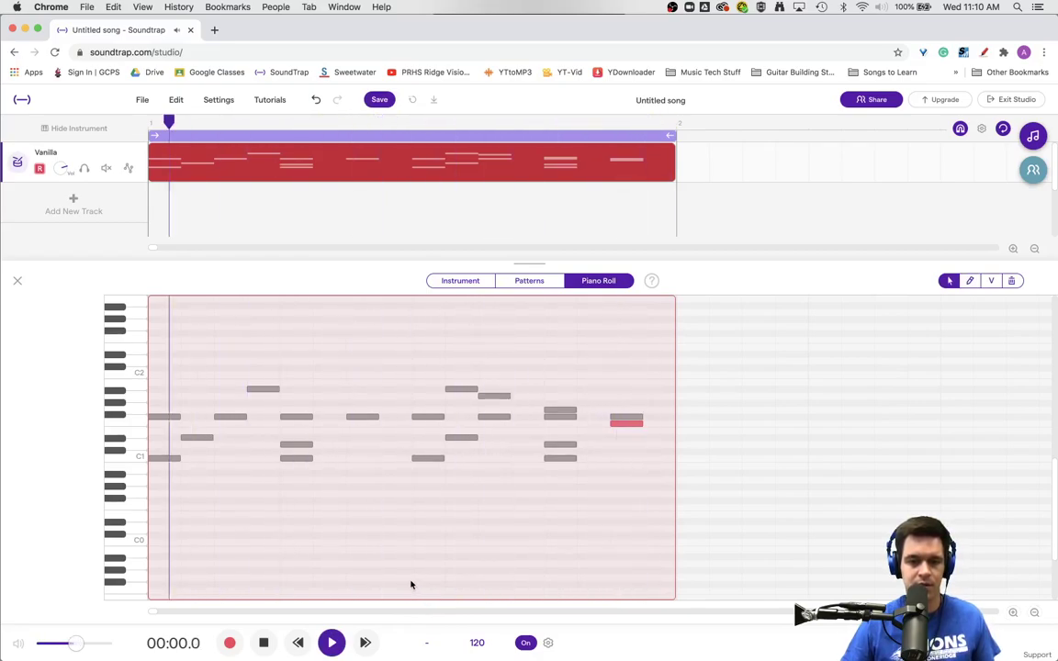
pyautogui.press('space')
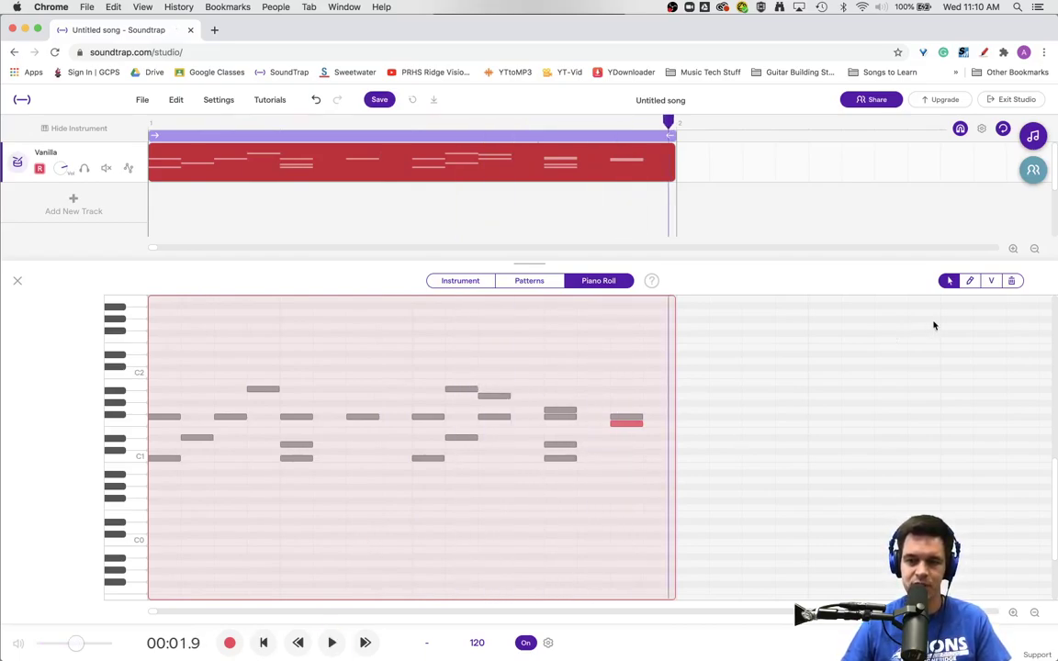
# Raise the velocity of all notes in the measure to the maximum.
pyautogui.click(991, 284)
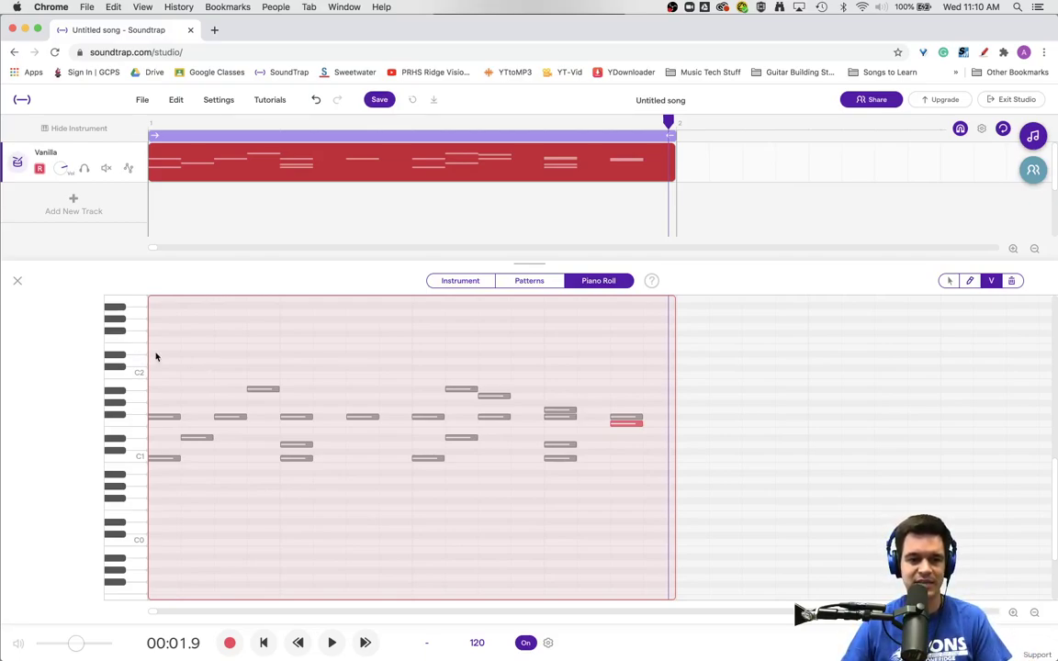
pyautogui.moveTo(157, 357); pyautogui.dragTo(641, 508)
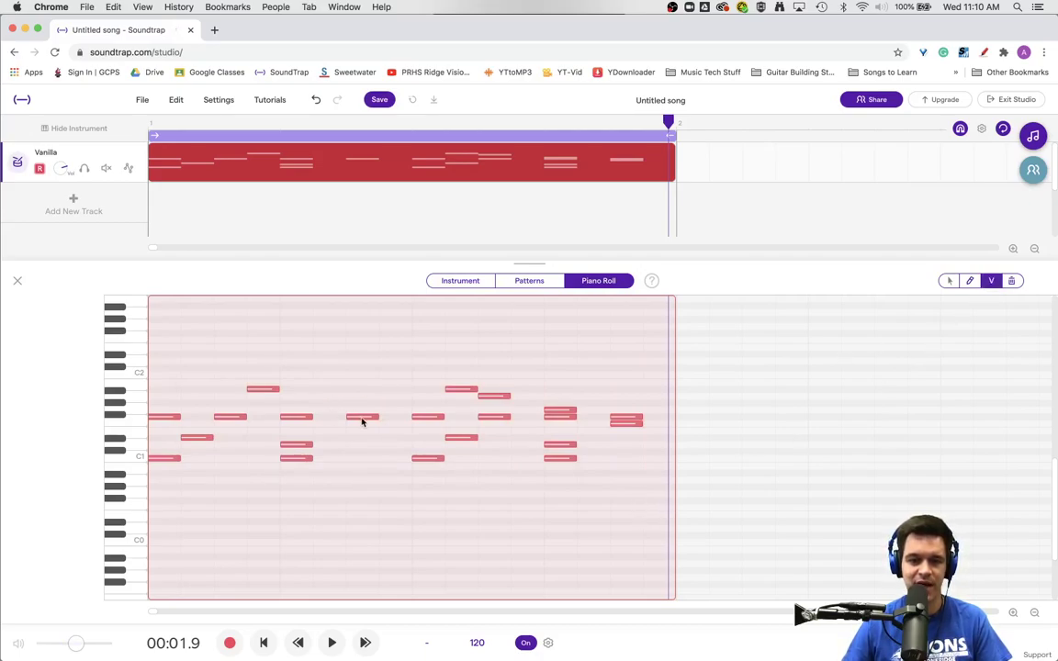
pyautogui.moveTo(363, 421); pyautogui.dragTo(359, 391)
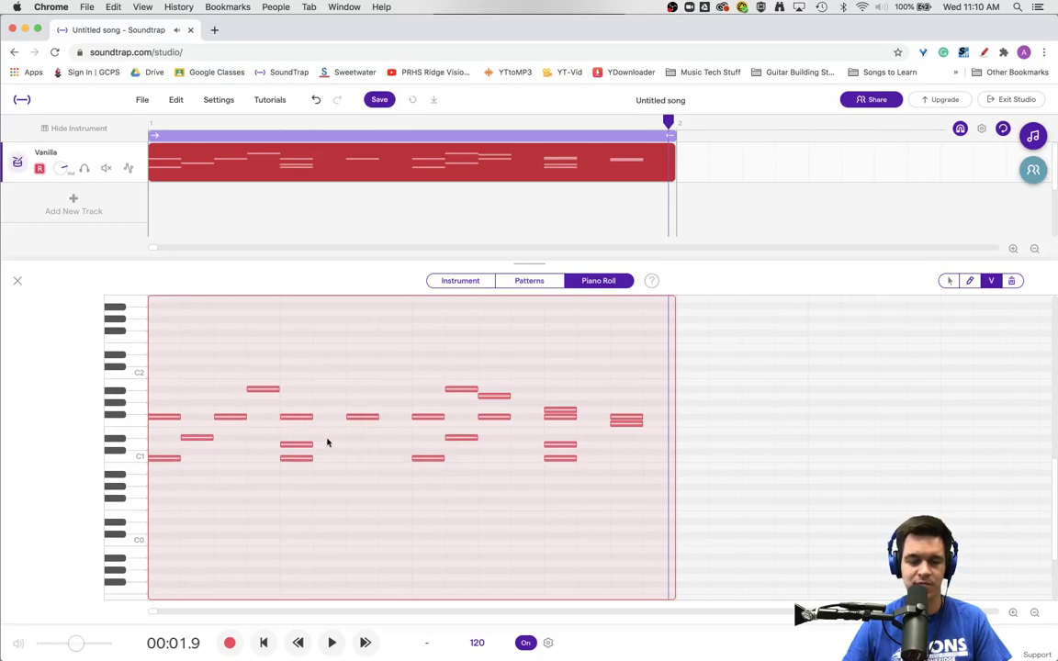
# Turn off the metronome while playing the measure from the start, and play the beat again with all note velocities lowered.
pyautogui.click(264, 642)
pyautogui.click(330, 647)
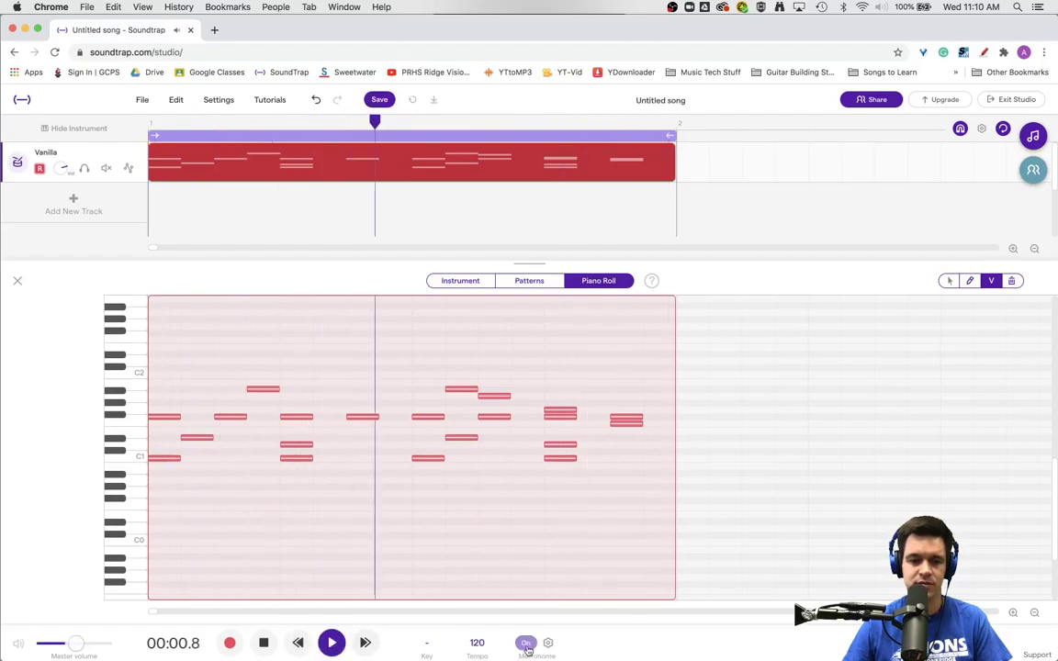
pyautogui.click(526, 644)
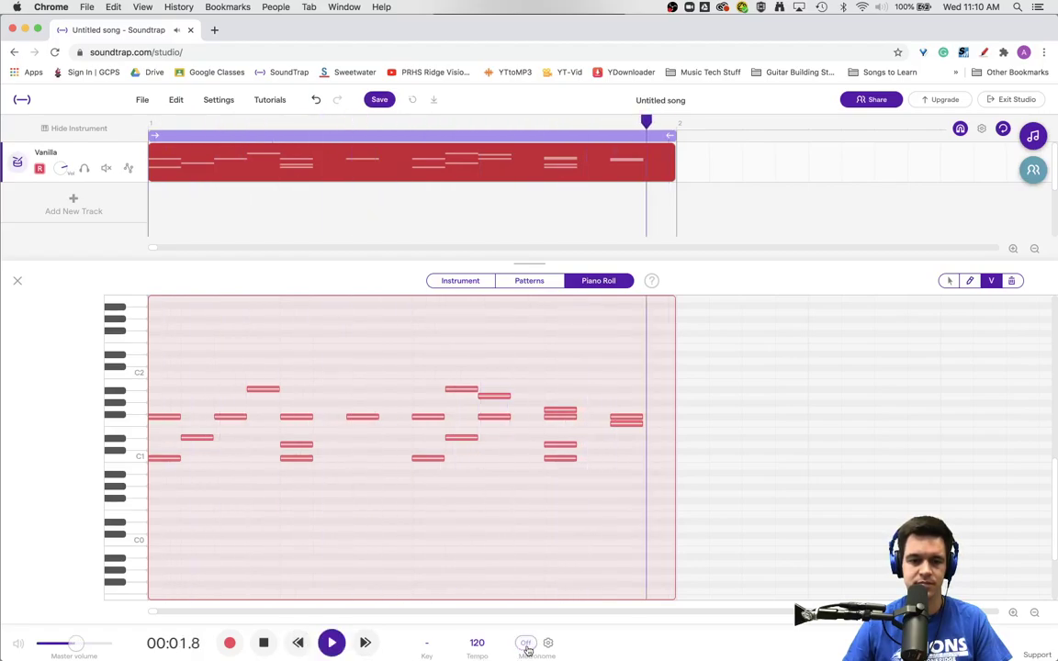
pyautogui.click(265, 644)
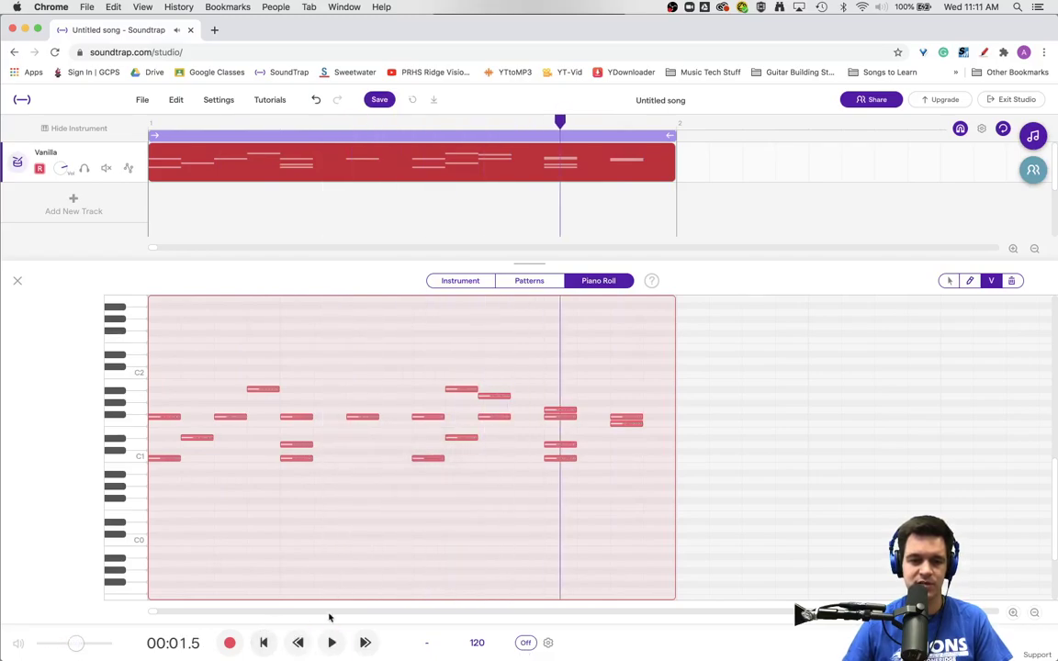
pyautogui.click(332, 643)
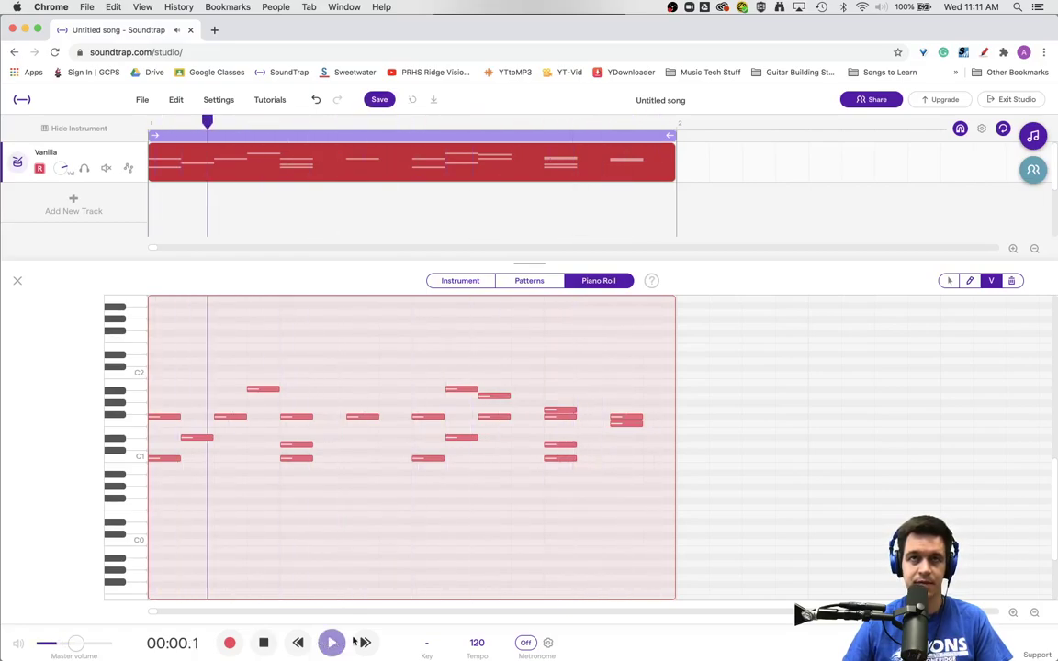
pyautogui.click(265, 644)
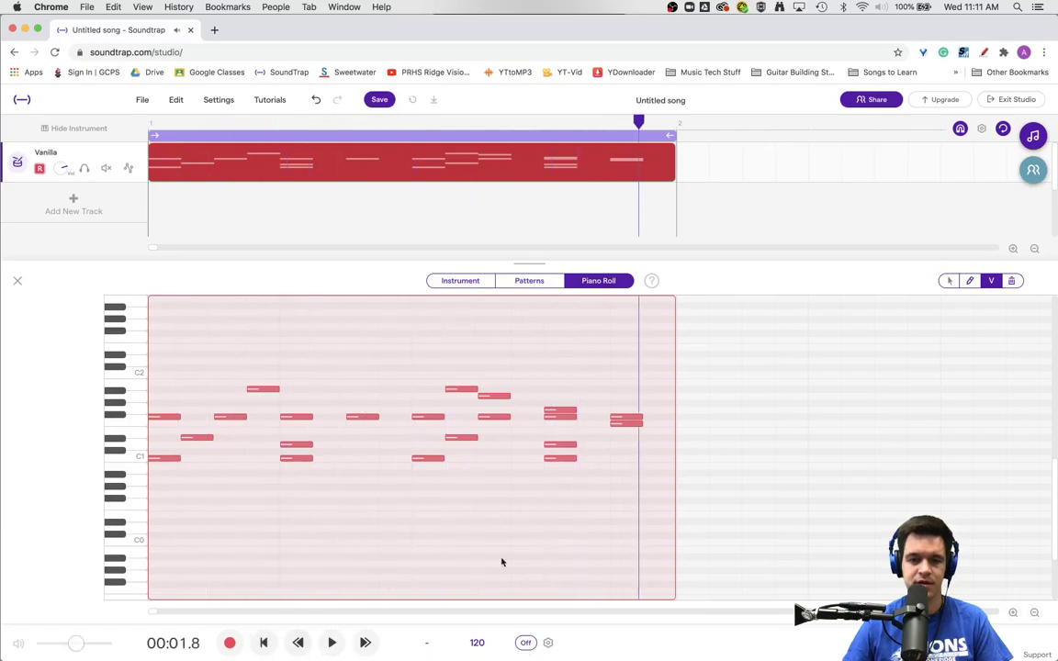
# Lower the velocity of the Gb1 notes on all four offbeats and beat 4, with beat 1's offbeat at 82, and of C1 on beats 2 and 4.
pyautogui.click(415, 448)
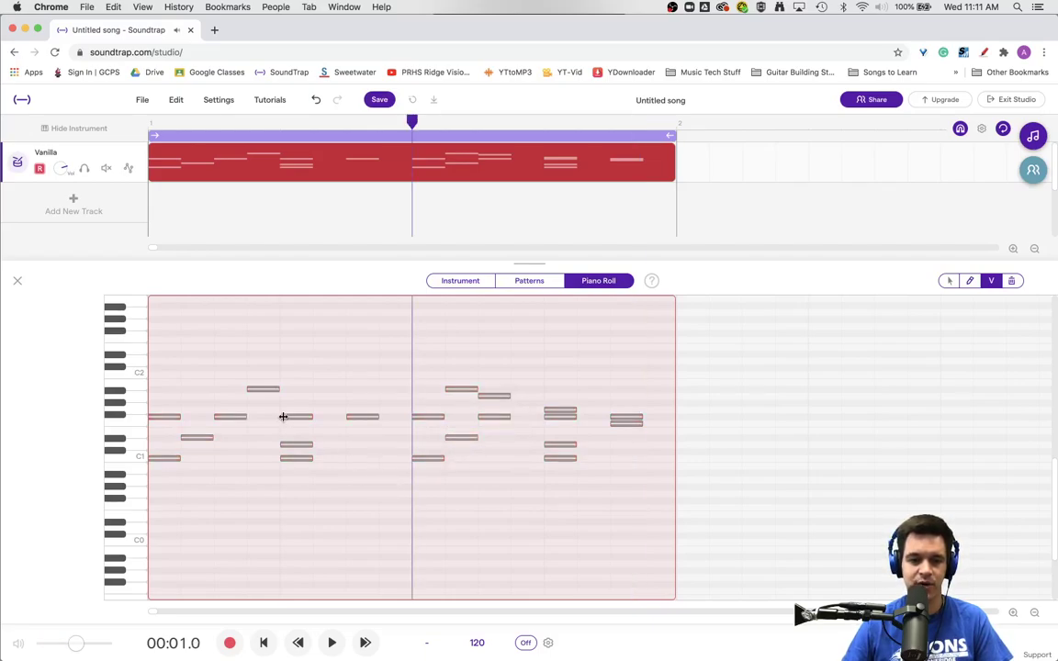
pyautogui.moveTo(237, 420); pyautogui.dragTo(235, 449)
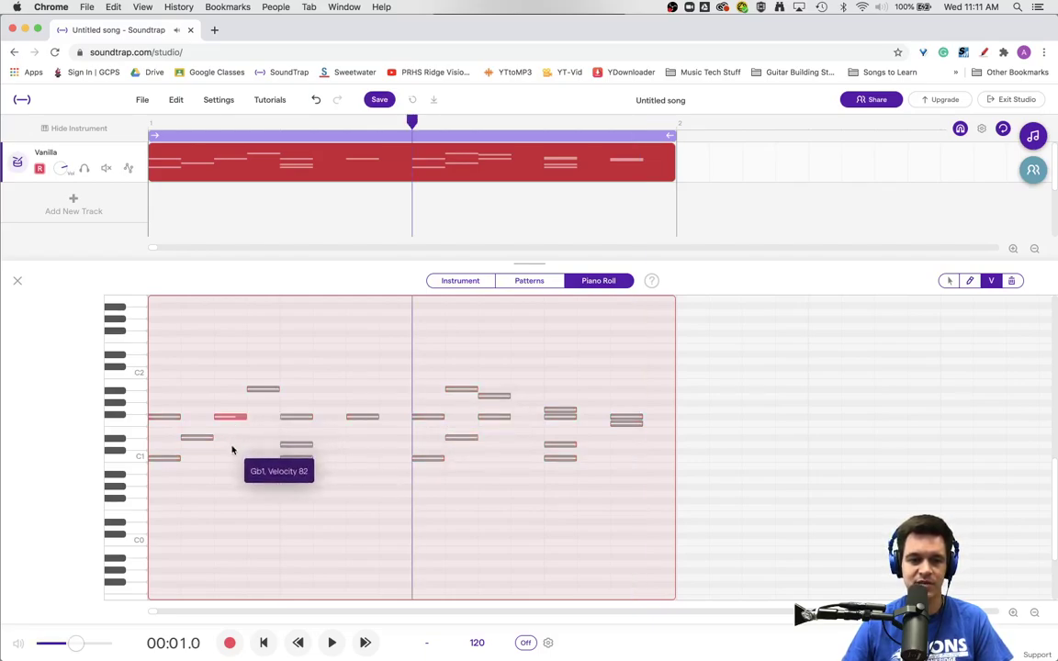
pyautogui.moveTo(367, 433); pyautogui.dragTo(366, 448)
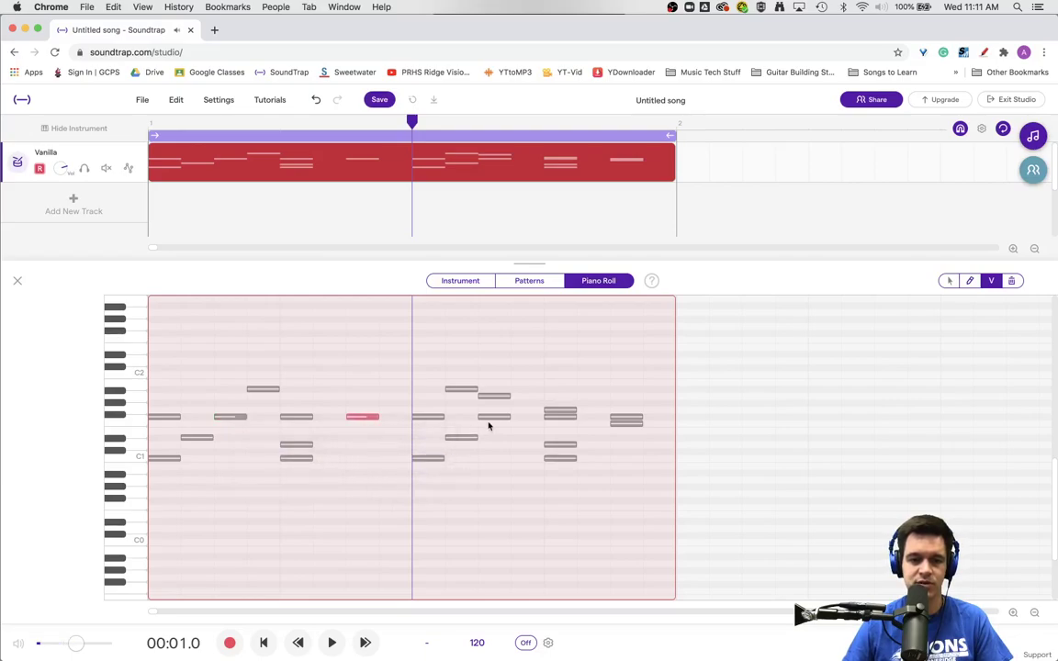
pyautogui.moveTo(489, 421); pyautogui.dragTo(492, 450)
pyautogui.moveTo(555, 416); pyautogui.dragTo(558, 442)
pyautogui.moveTo(630, 419); pyautogui.dragTo(625, 446)
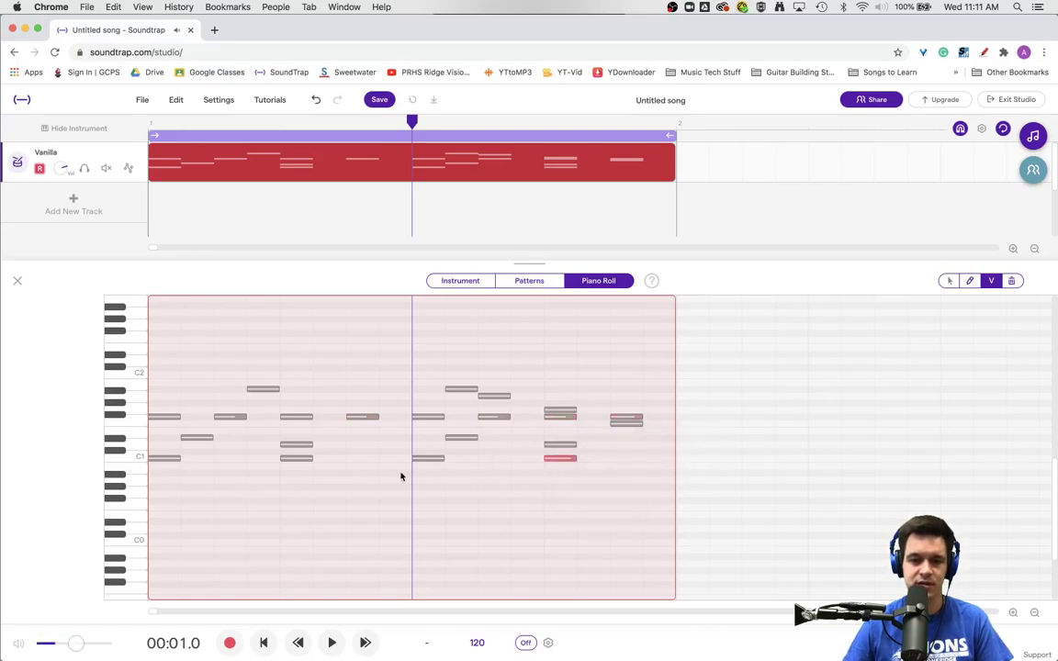
pyautogui.click(295, 457)
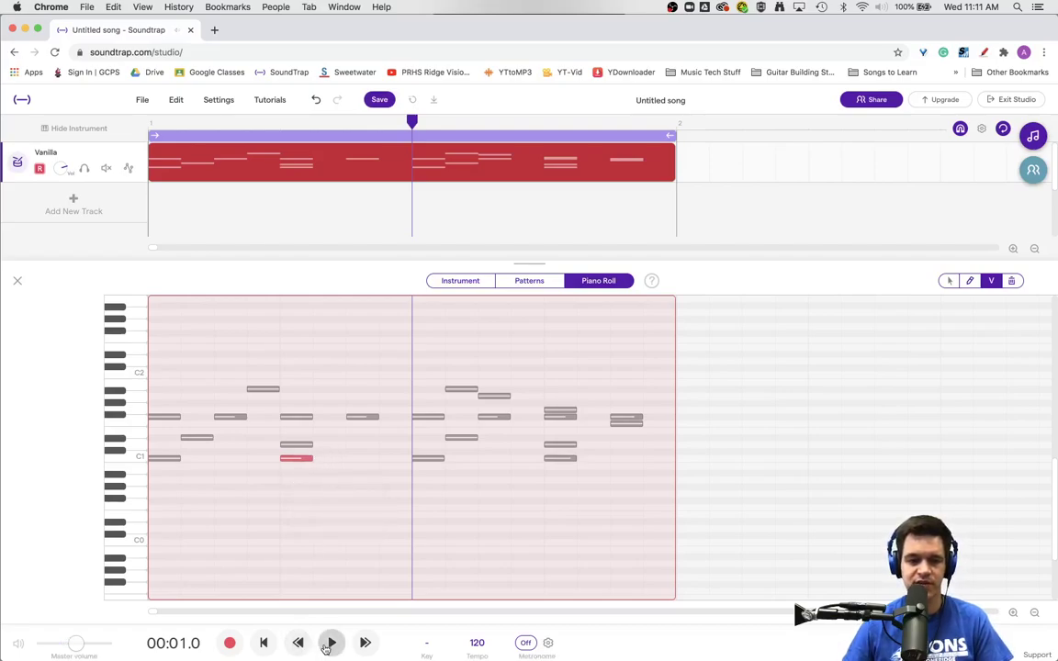
# Play the beat with the varied note velocities, stop playback, and place the playhead at beat 4.
pyautogui.click(329, 645)
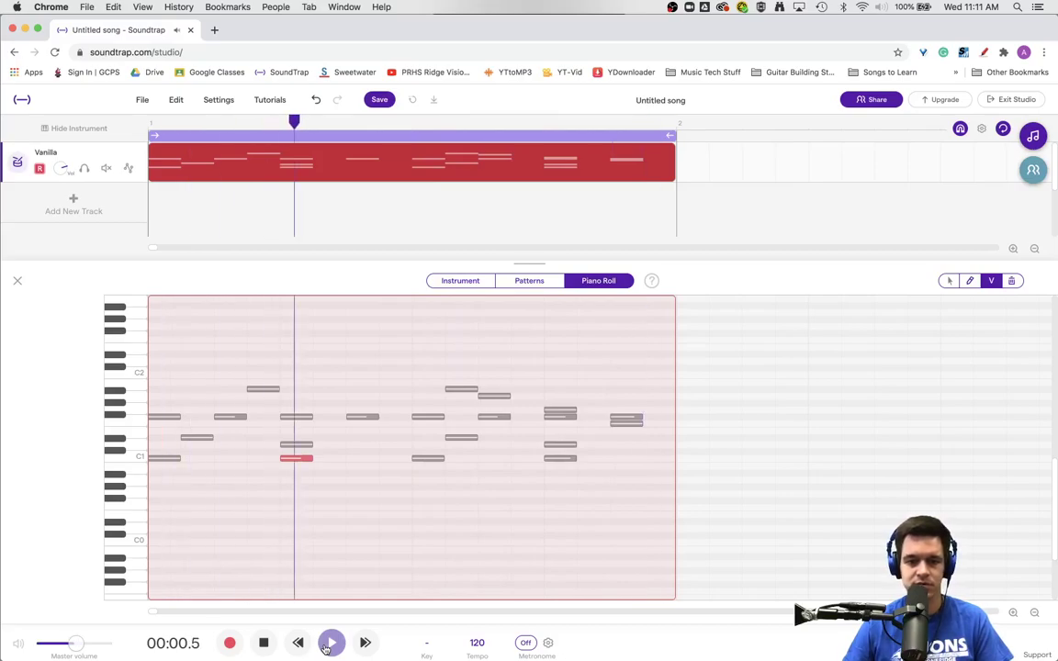
pyautogui.click(262, 645)
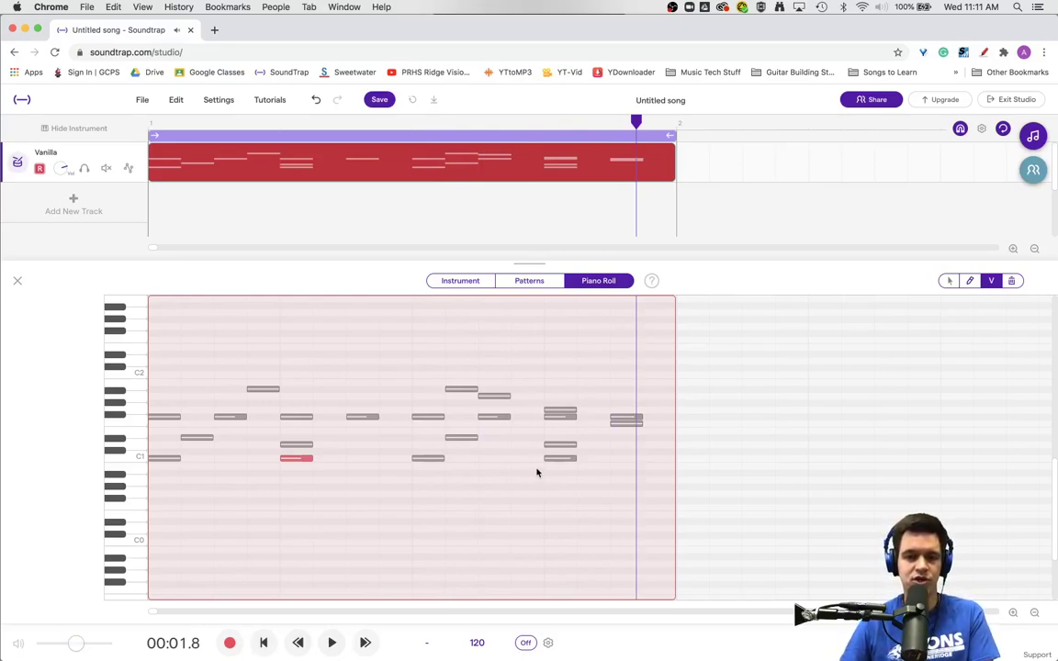
pyautogui.click(544, 496)
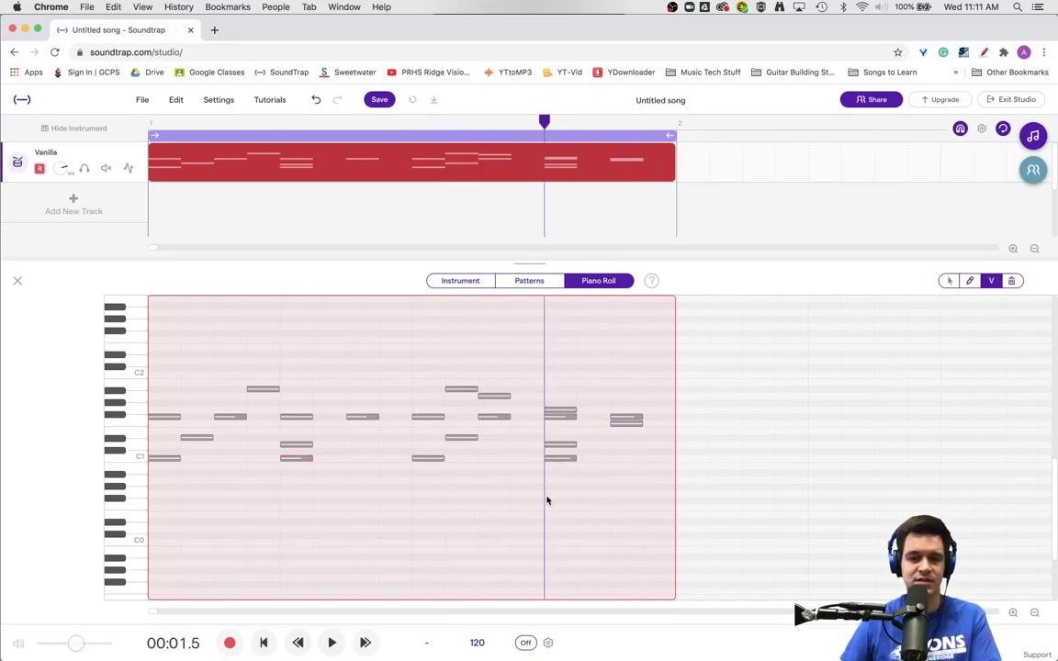
# Delete the F1 and G1 notes in beat 4 and the A1 note on beat 3's offbeat, and clear all remaining notes.
pyautogui.click(1012, 281)
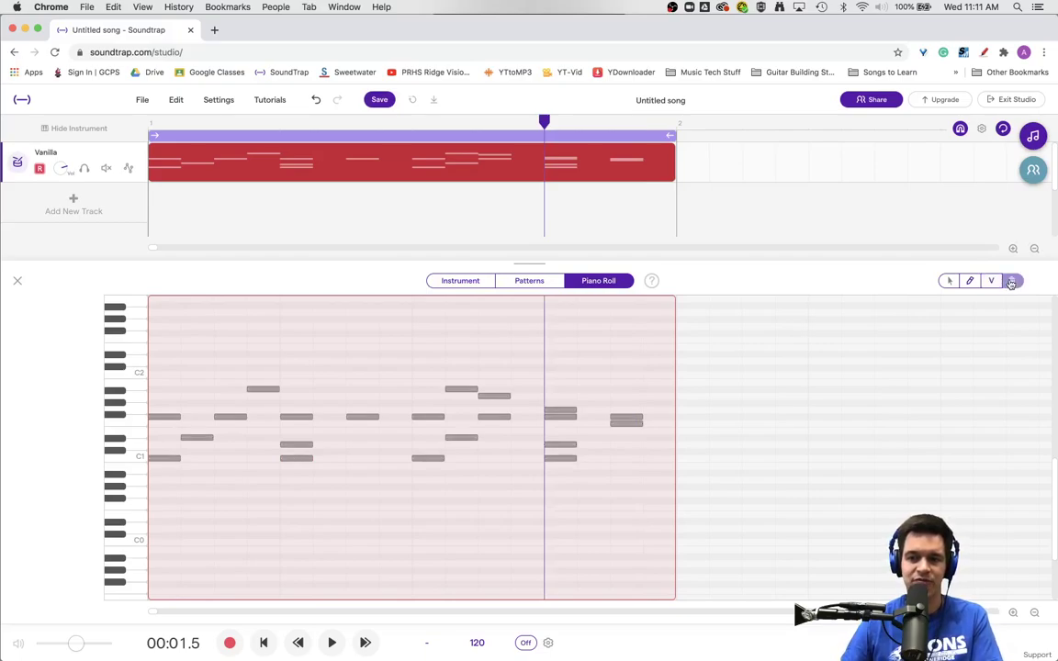
pyautogui.click(630, 425)
pyautogui.click(557, 411)
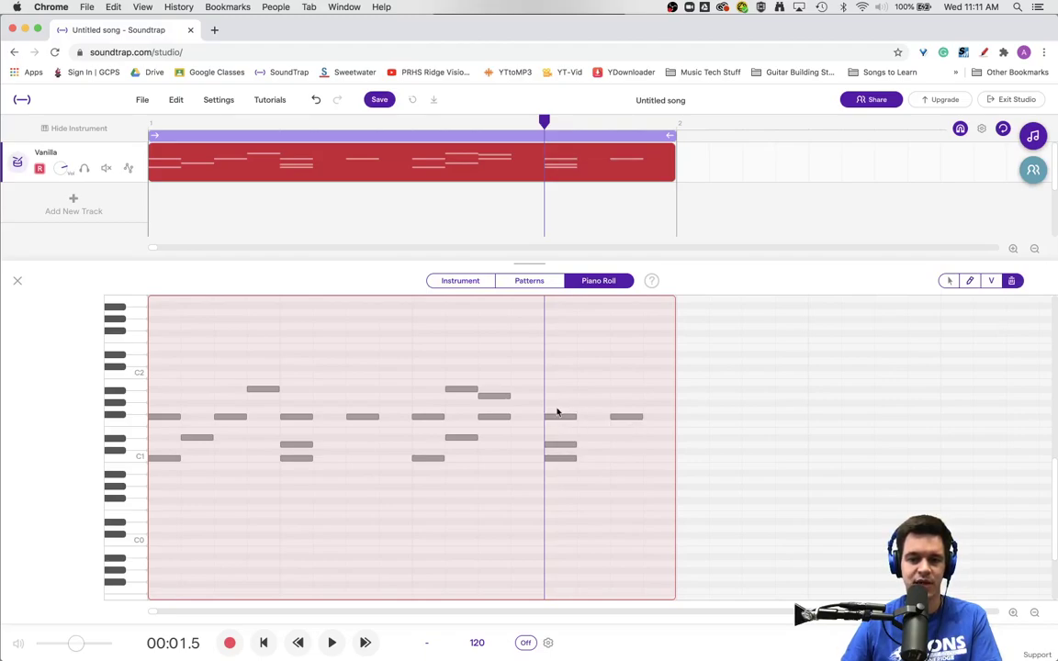
pyautogui.click(482, 397)
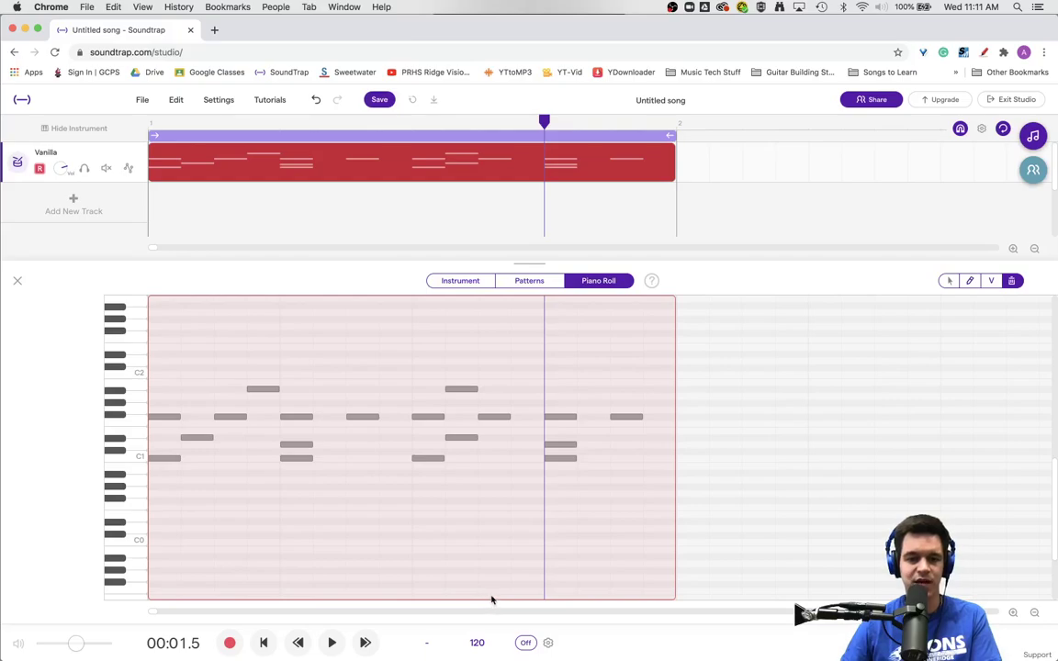
pyautogui.moveTo(656, 494); pyautogui.dragTo(157, 364)
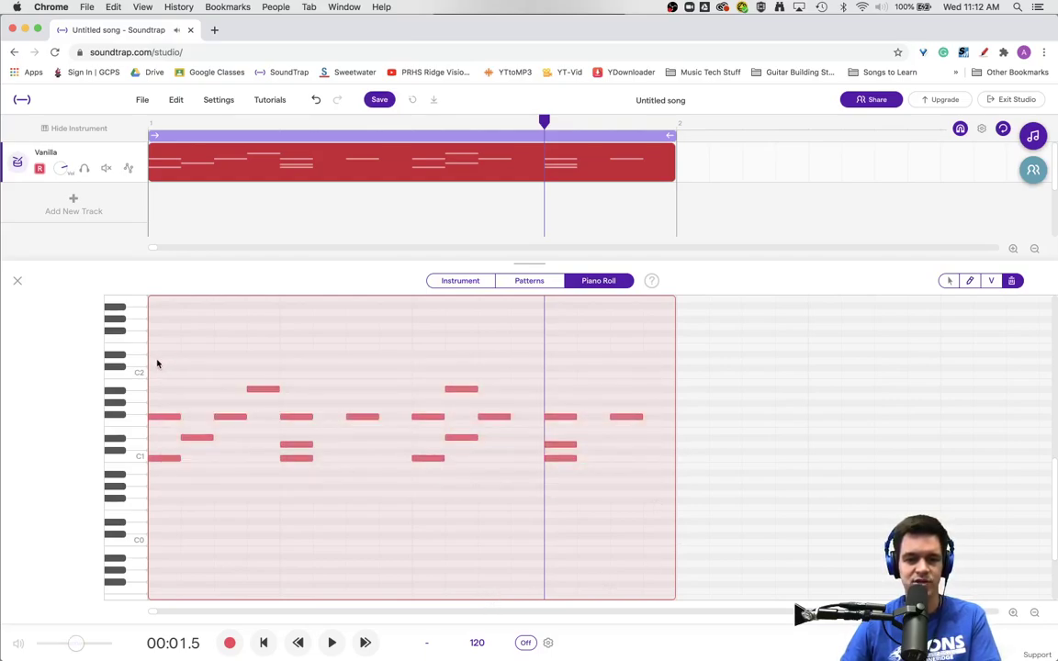
pyautogui.press('BackSpace')
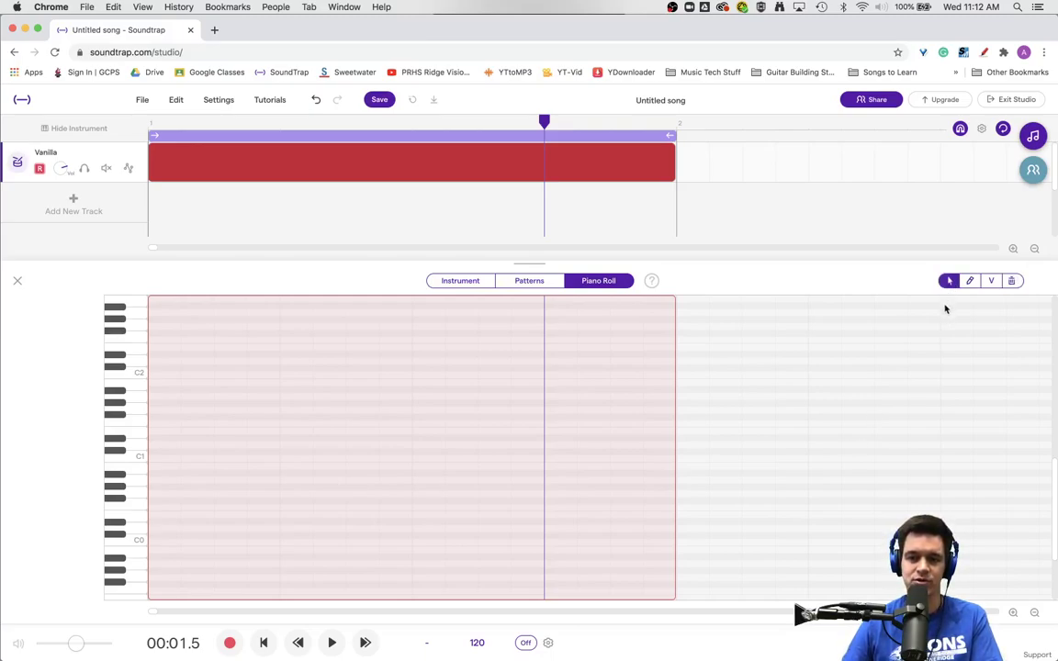
pyautogui.click(970, 281)
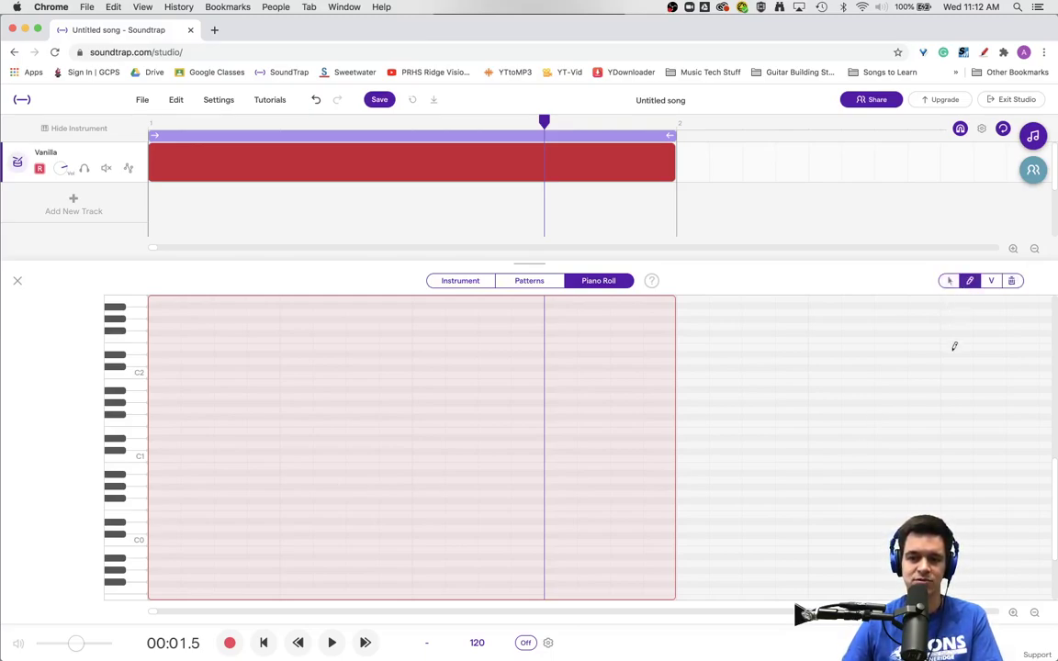
pyautogui.click(991, 281)
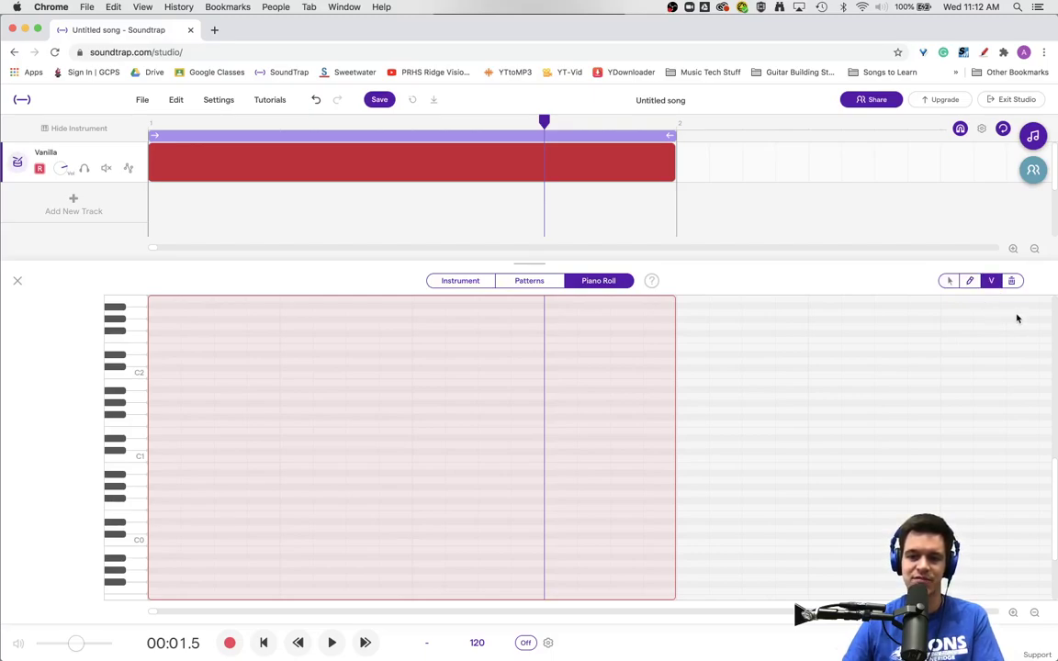
pyautogui.click(1011, 281)
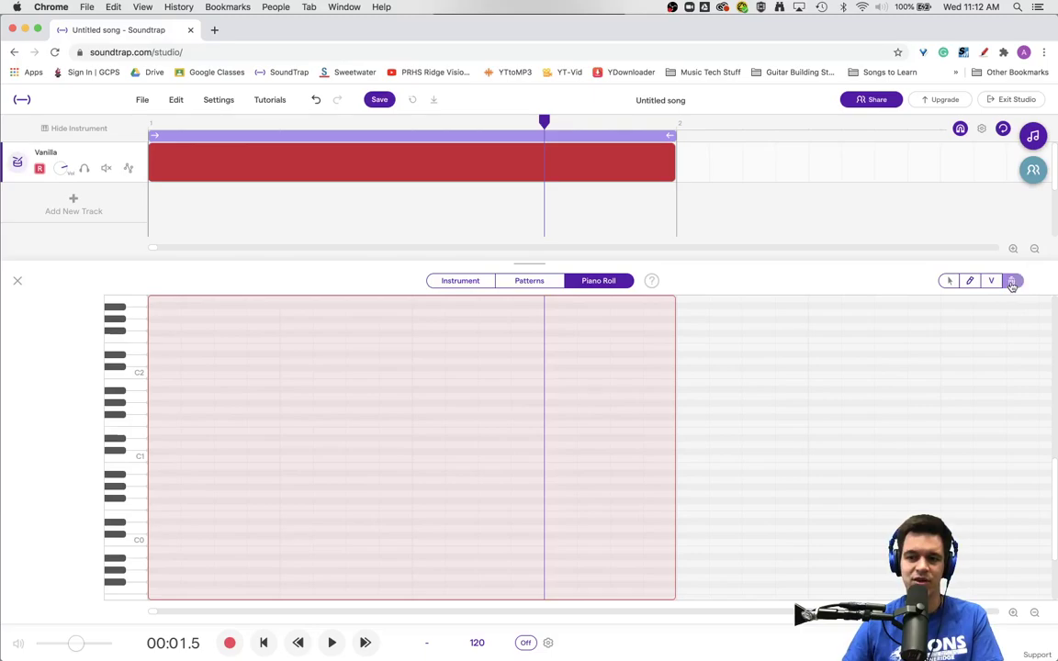